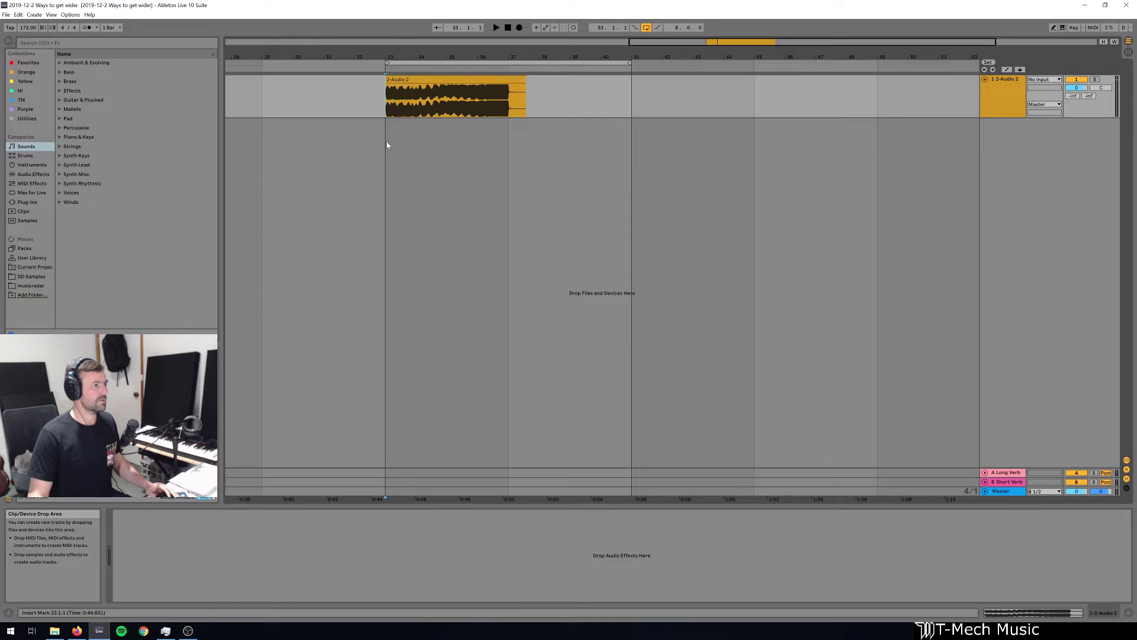
Audition the 2-Audio 2 clip and add an EQ Eight to its track
key(space)
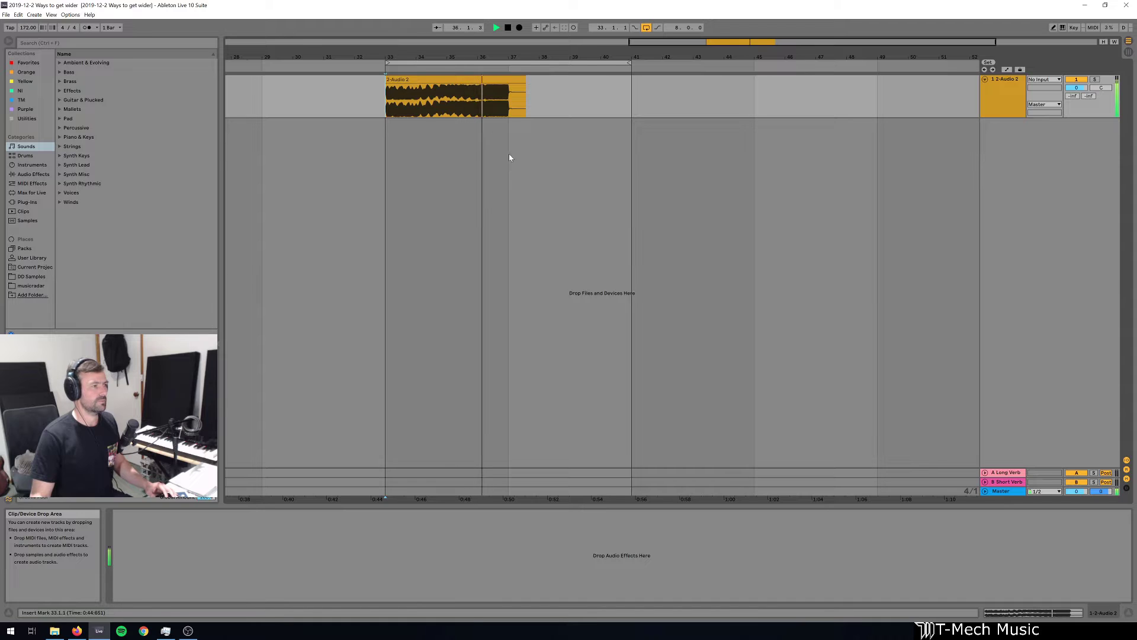
key(space)
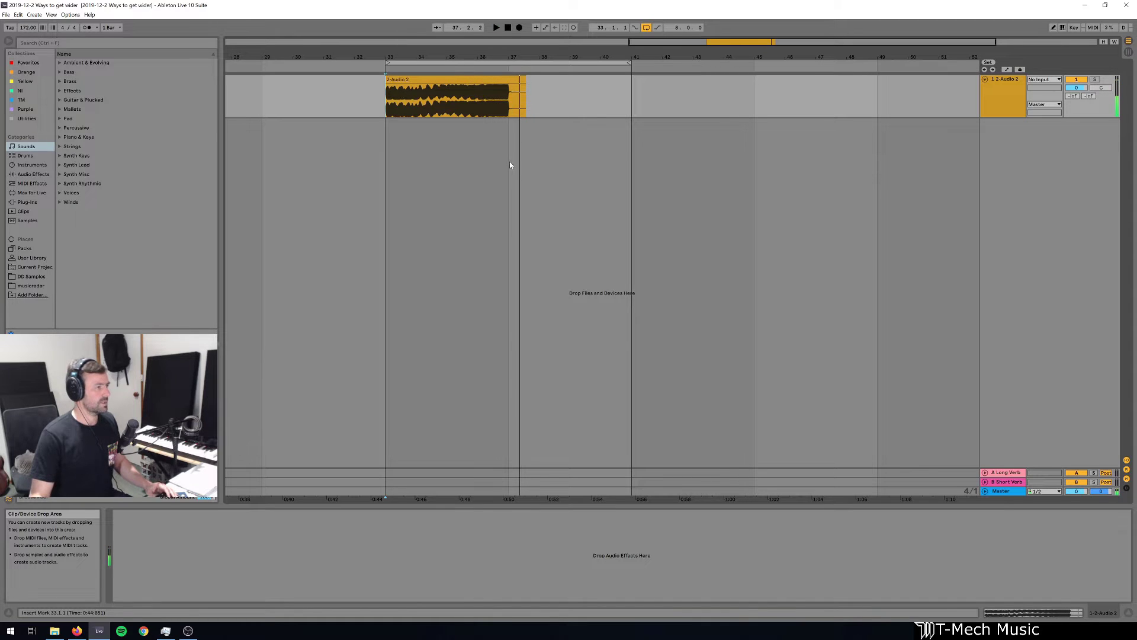
key(ctrl+f)
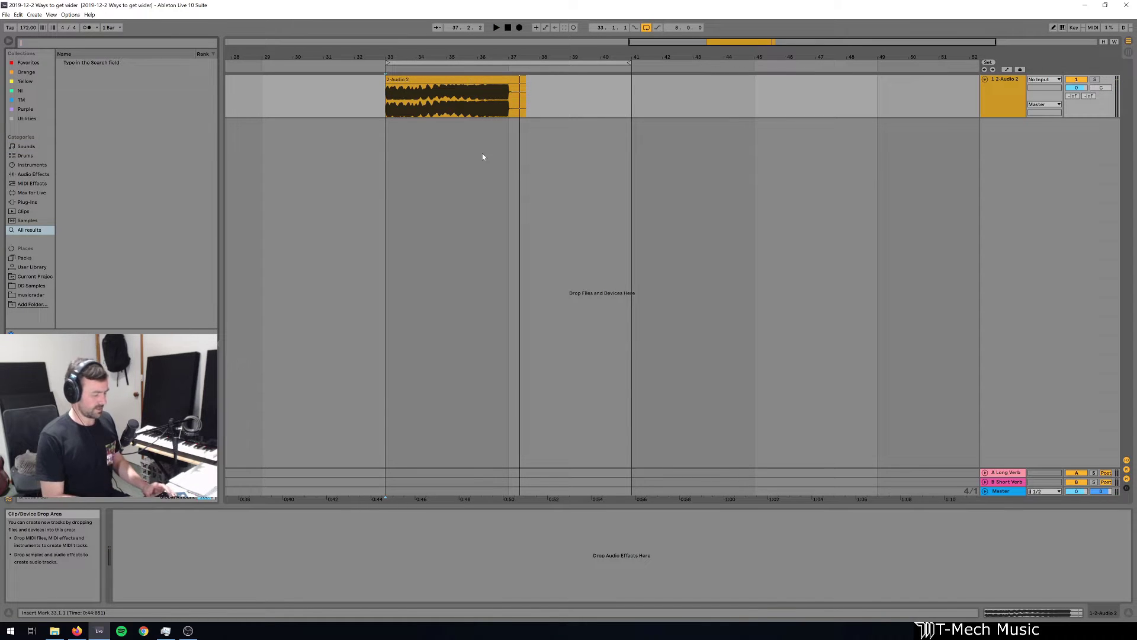
text(eq)
key(Down)
key(Return)
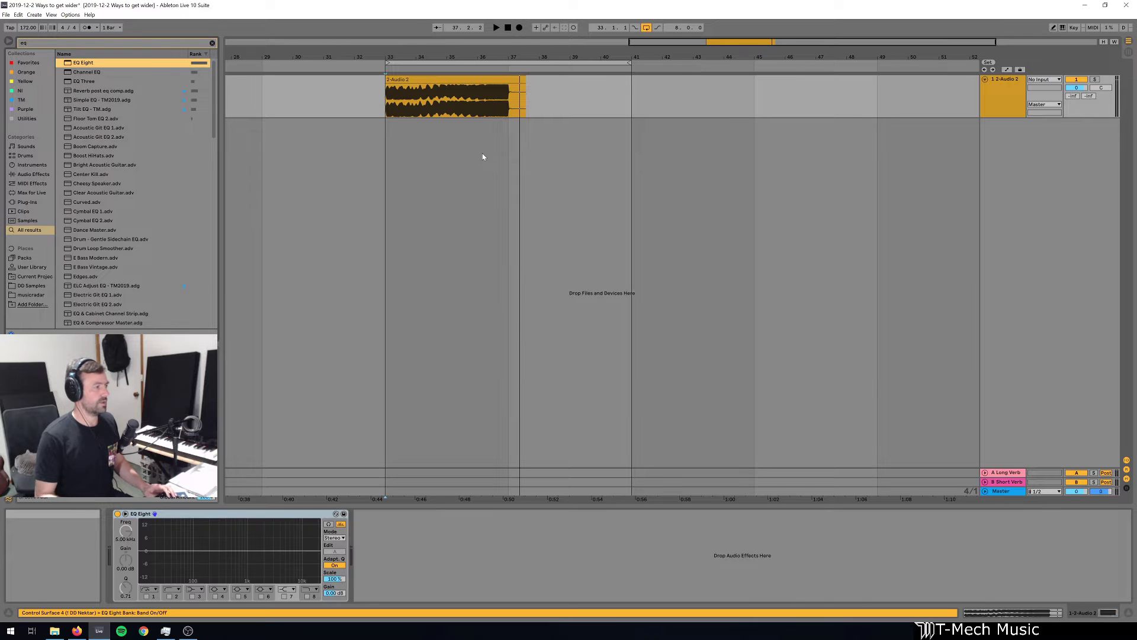
Set the EQ Eight to M/S mode with the side channel selected for editing, and switch off its active bands
click(334, 538)
click(335, 552)
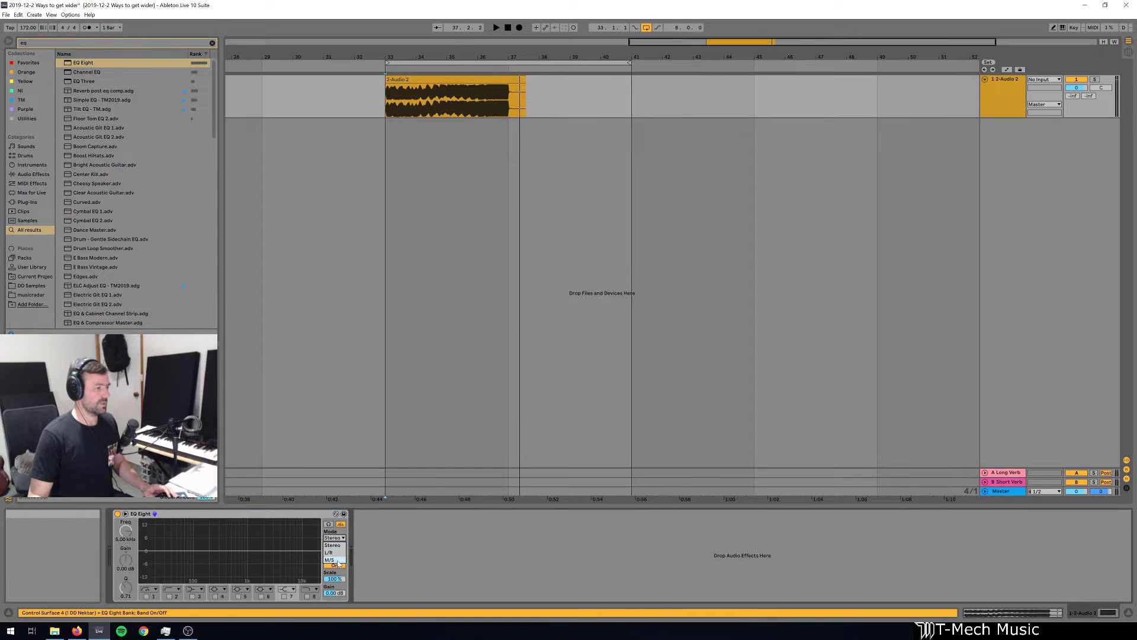
key(space)
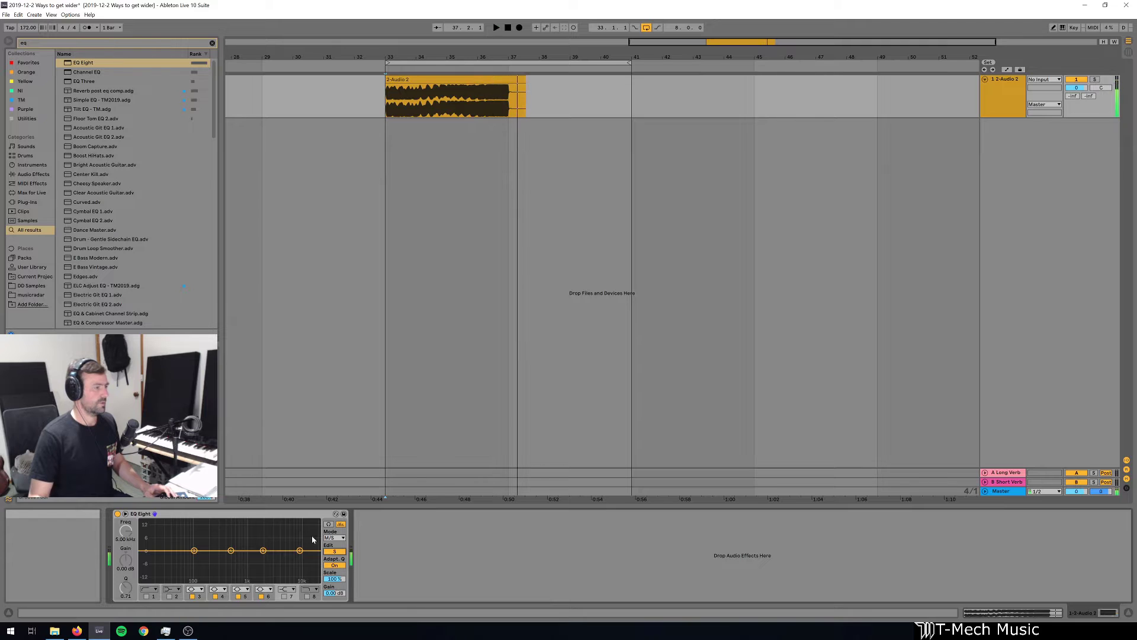
click(215, 596)
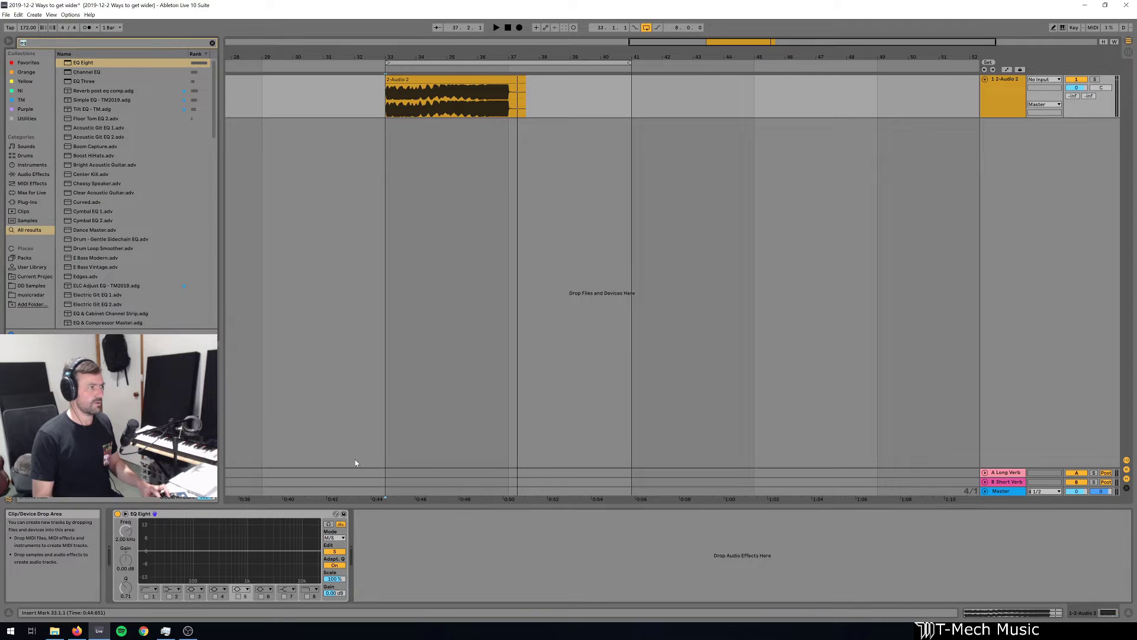
Add a Reverb to the track and place it ahead of the EQ Eight in the device chain
text(rev)
key(Down)
key(Return)
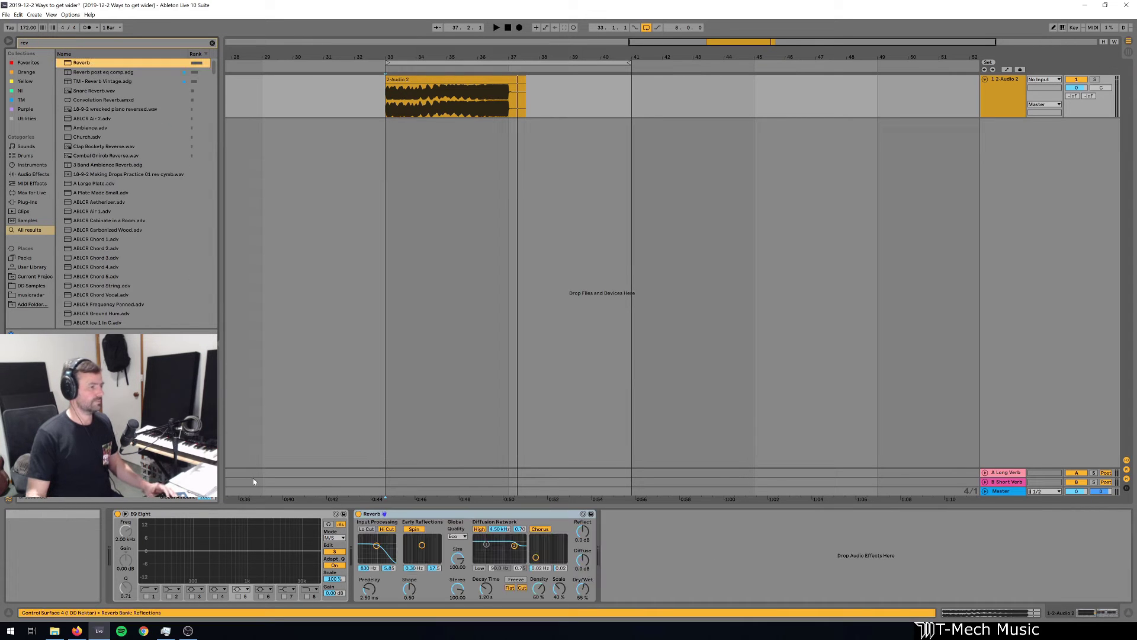
drag(262, 516, 520, 566)
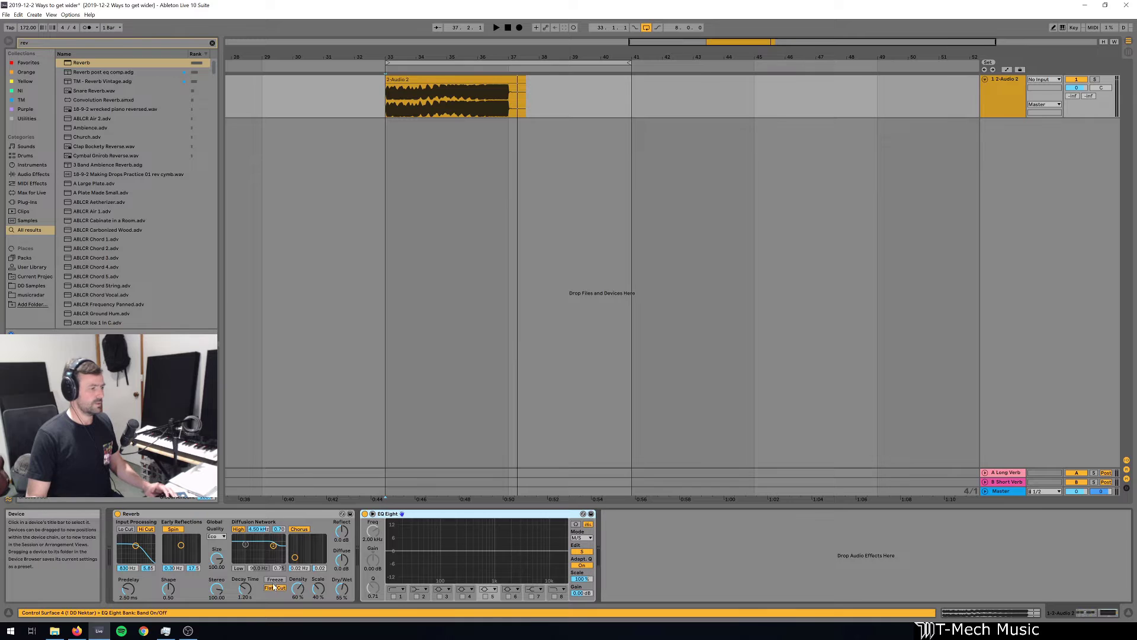
Set the Reverb's decay time to 357 ms and its dry/wet mix to 34% while auditioning the clip
drag(244, 589, 244, 596)
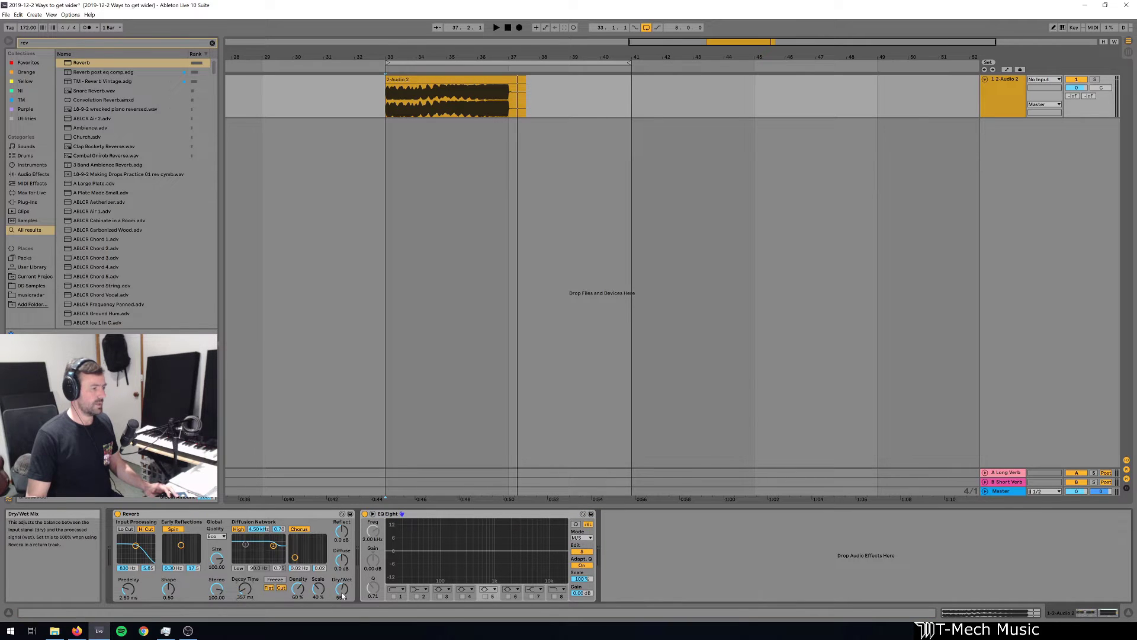
drag(335, 586, 335, 590)
key(space)
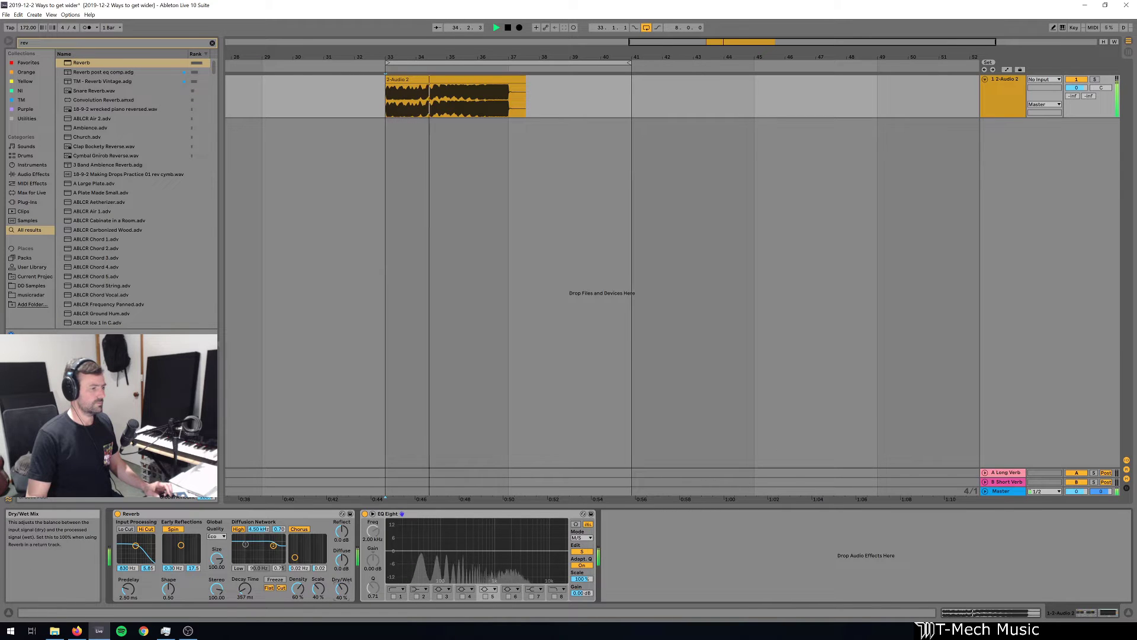
drag(342, 588, 342, 593)
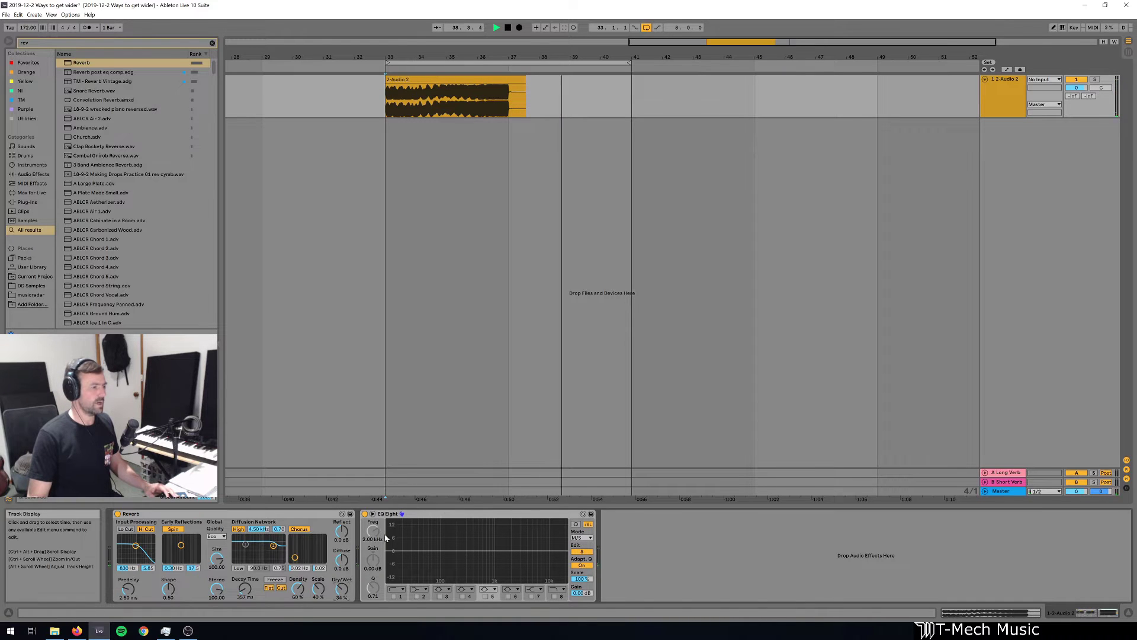
Stop playback and enable the EQ Eight's first band as a low cut on the side channel at 215 Hz
key(space)
click(394, 596)
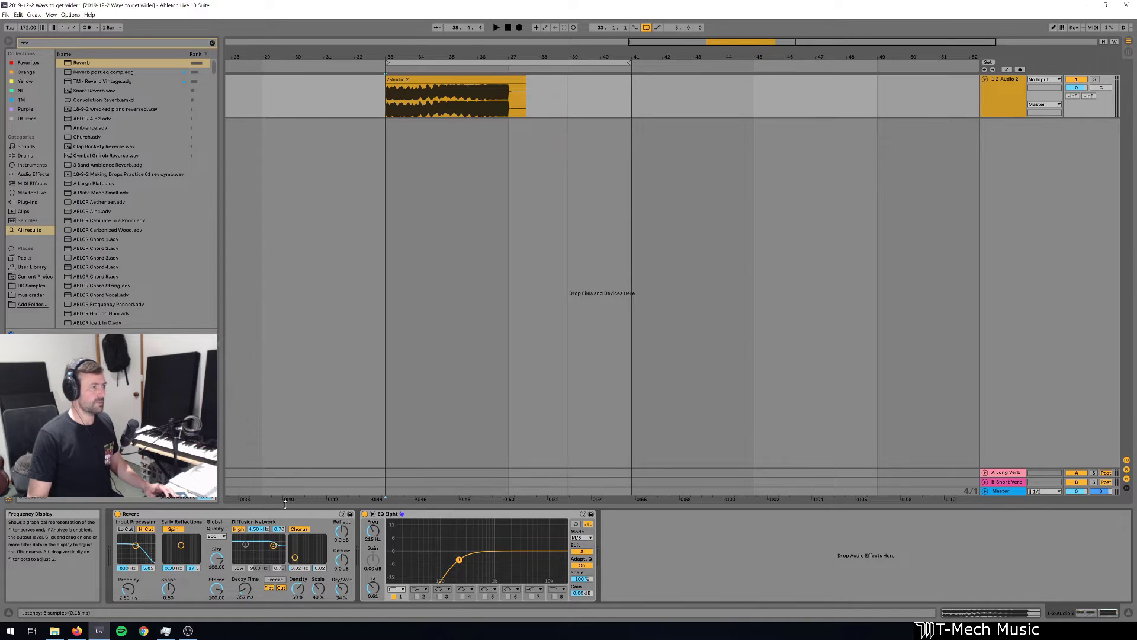
Add a Utility device between the Reverb and the EQ Eight
key(ctrl+f)
text(u)
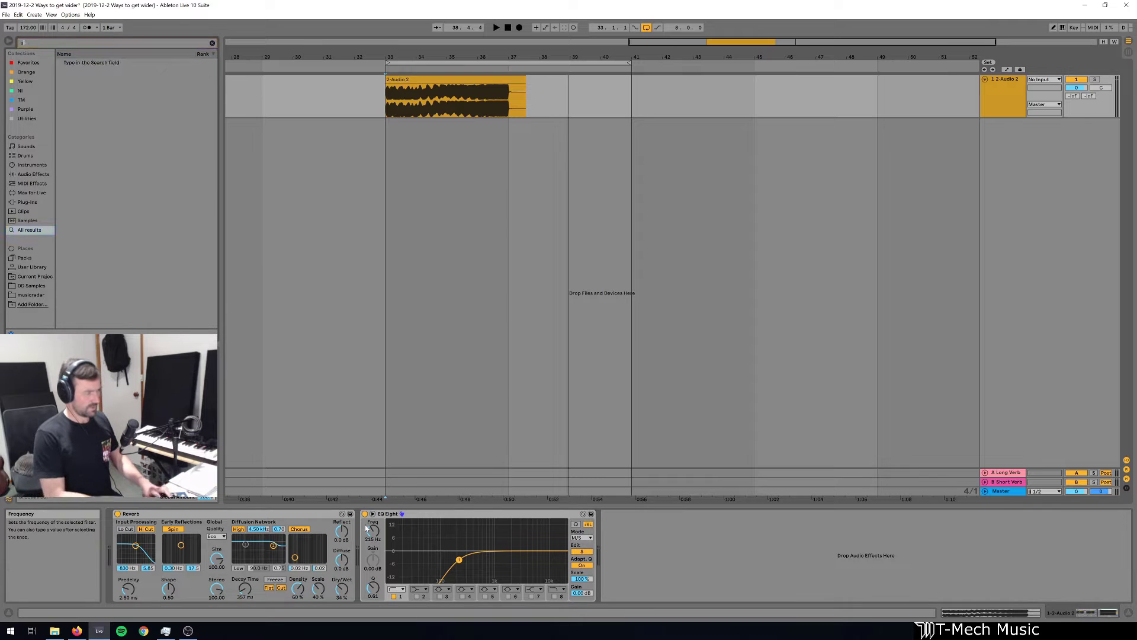
text(til)
drag(90, 63, 357, 557)
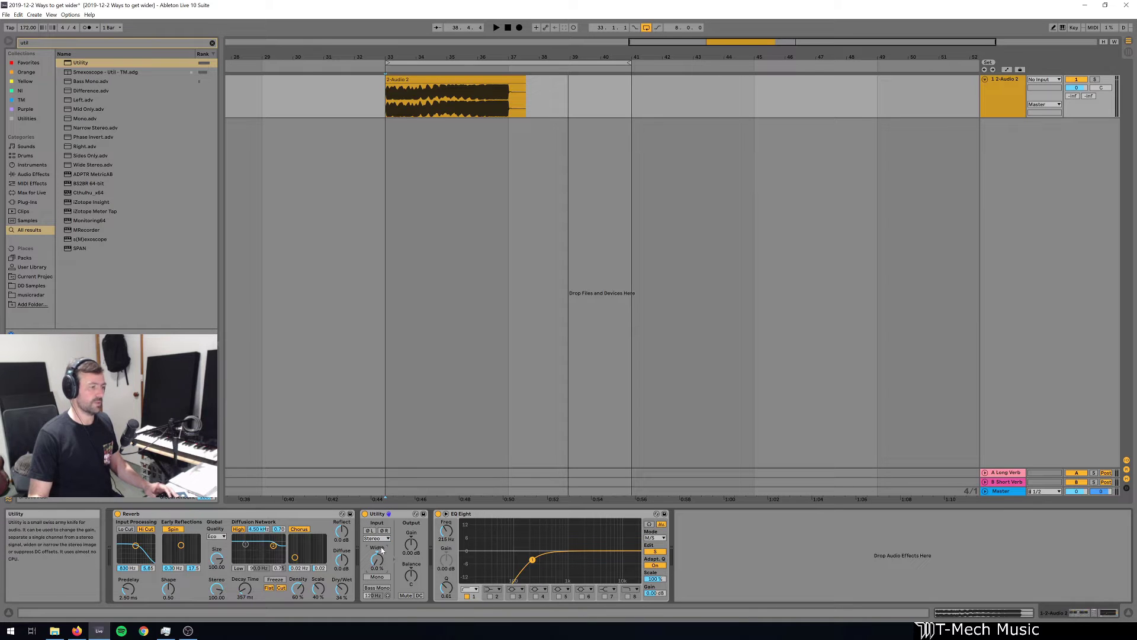
Widen the stereo image by setting the Utility's width to about 388% while auditioning the clip
drag(382, 549, 382, 472)
key(space)
key(space)
key(space)
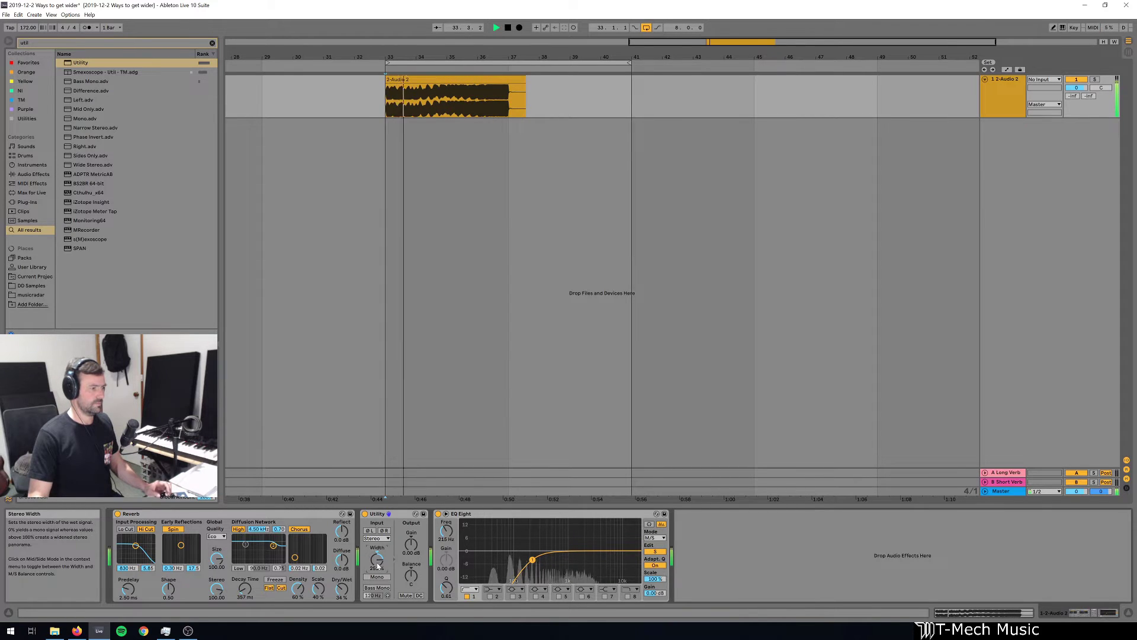
drag(378, 566, 379, 567)
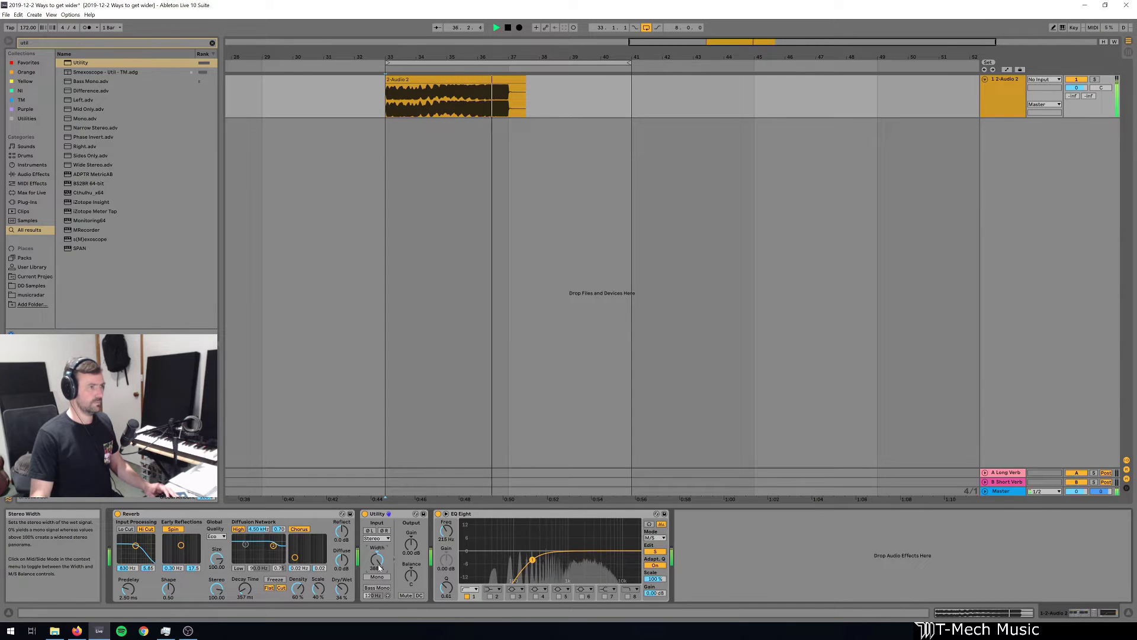
key(space)
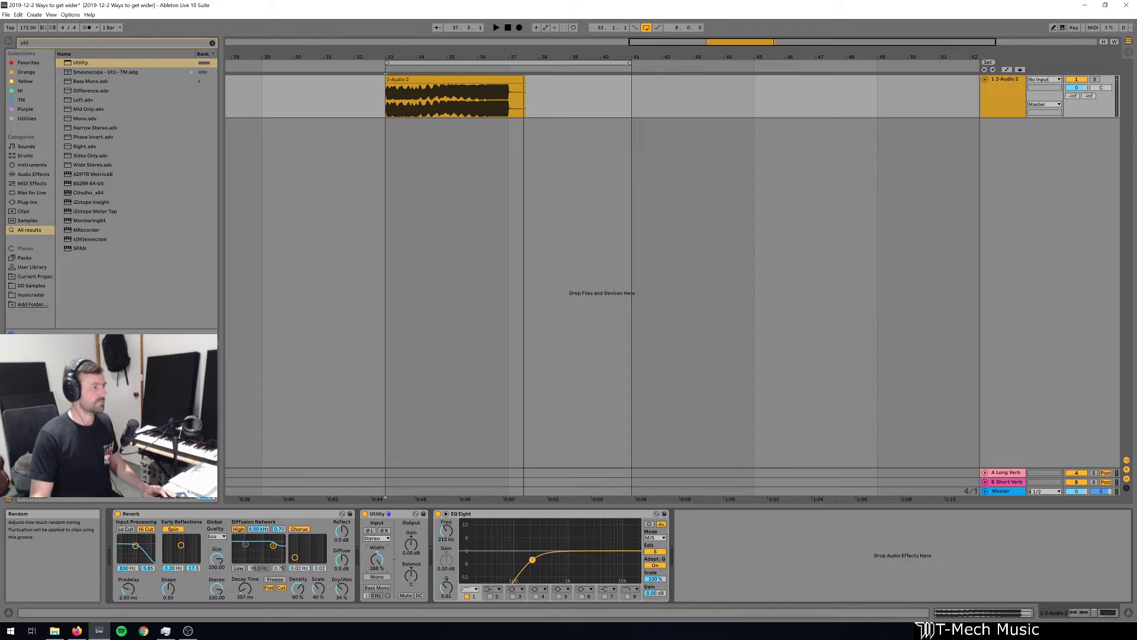
Bypass the Reverb and insert a Delay between it and the Utility
key(ctrl+f)
text(delay)
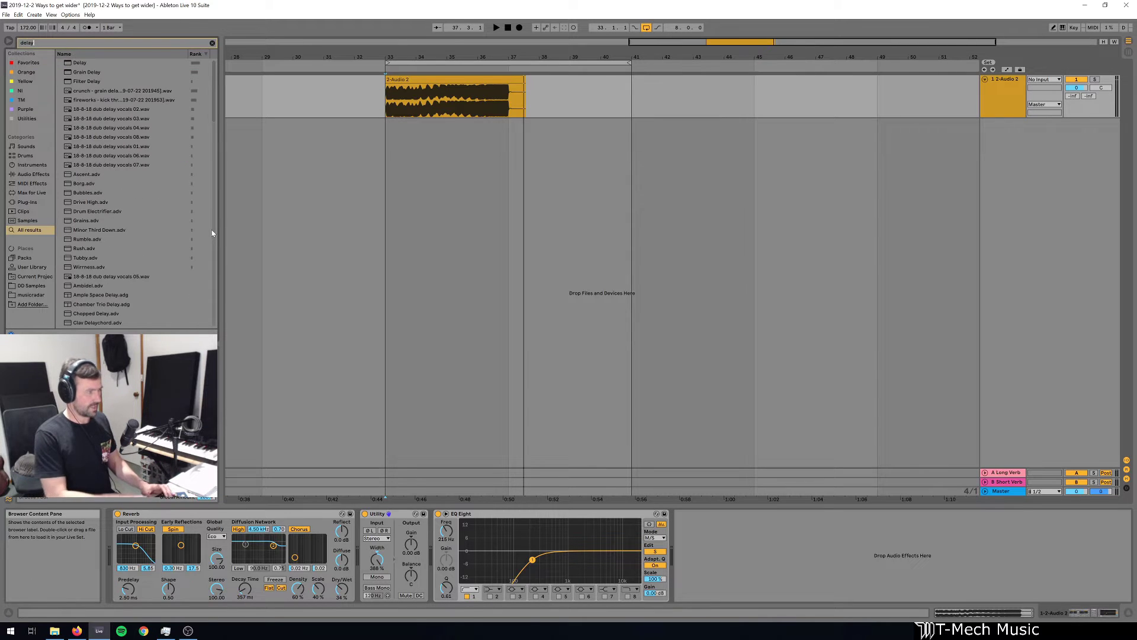
drag(83, 63, 193, 113)
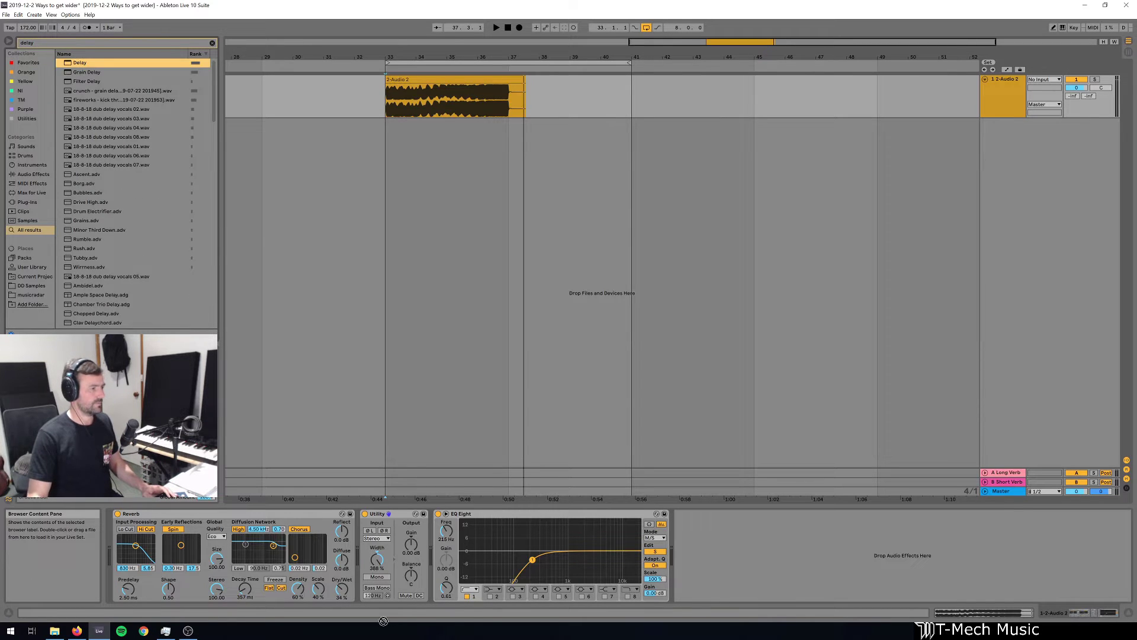
click(374, 558)
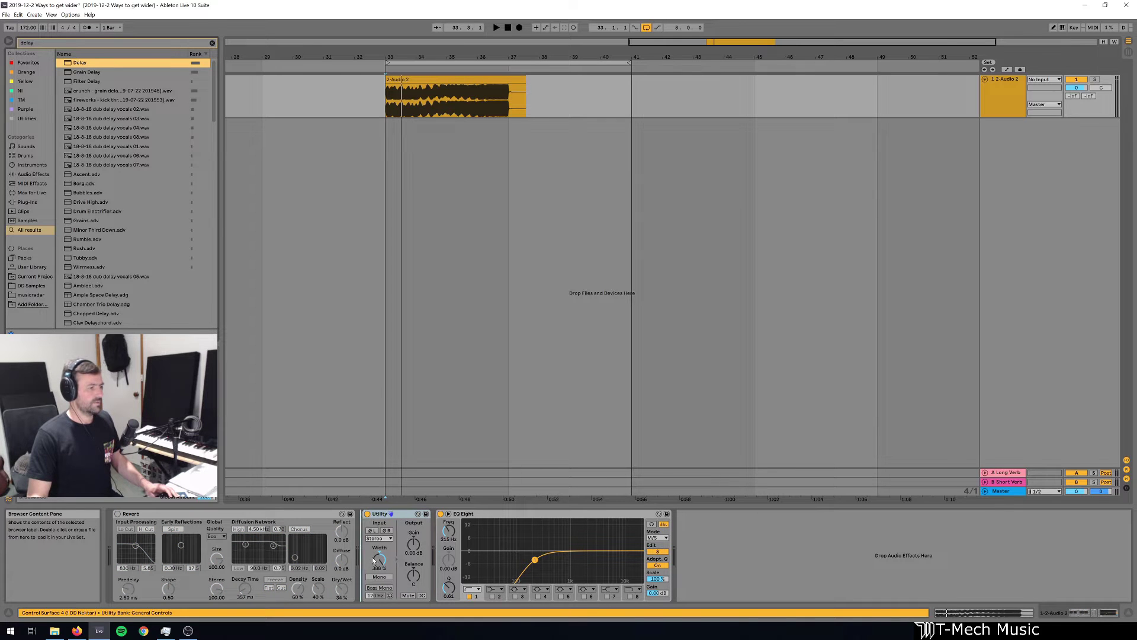
drag(375, 559, 374, 560)
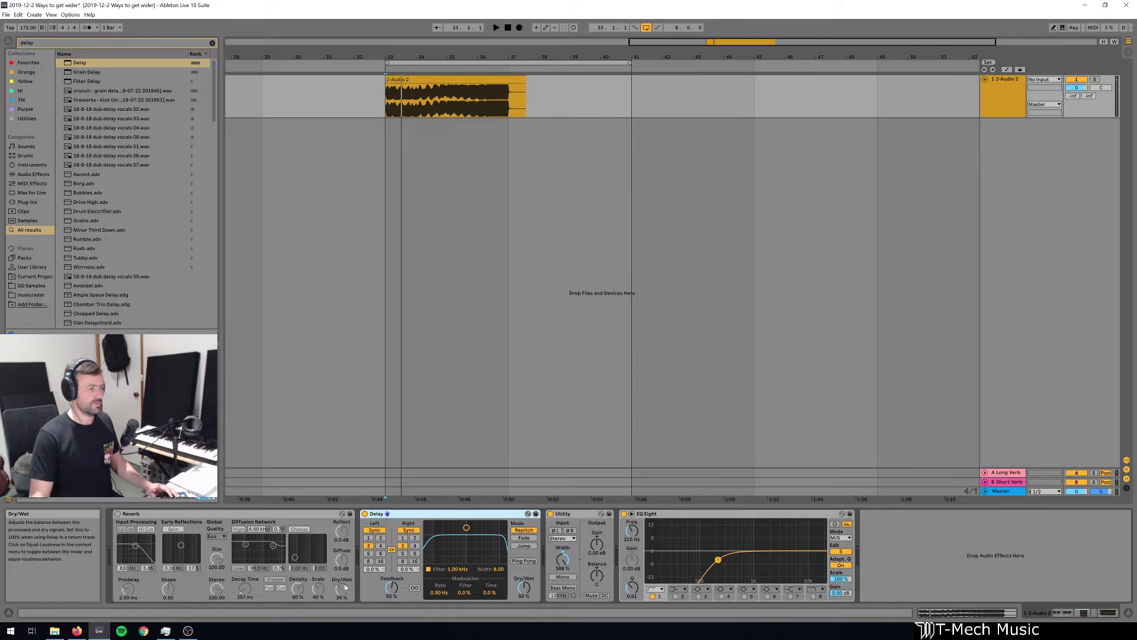
Set the Delay to 0% feedback with Ping Pong on and both channels in Time mode at 10.7 ms, auditioning the result
drag(392, 588, 392, 622)
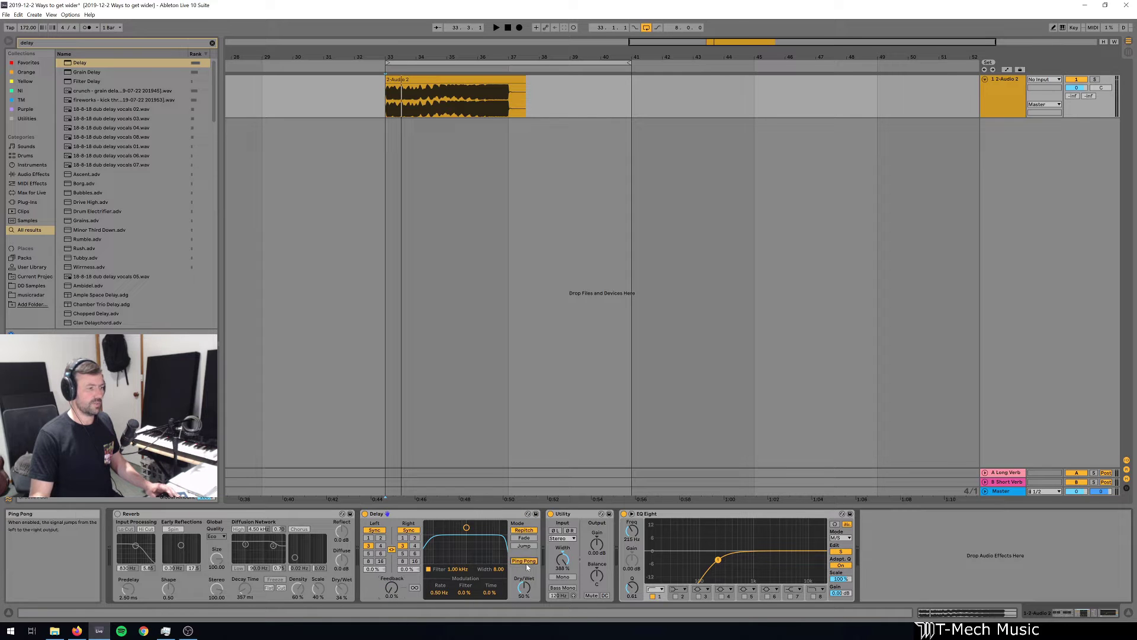
click(406, 531)
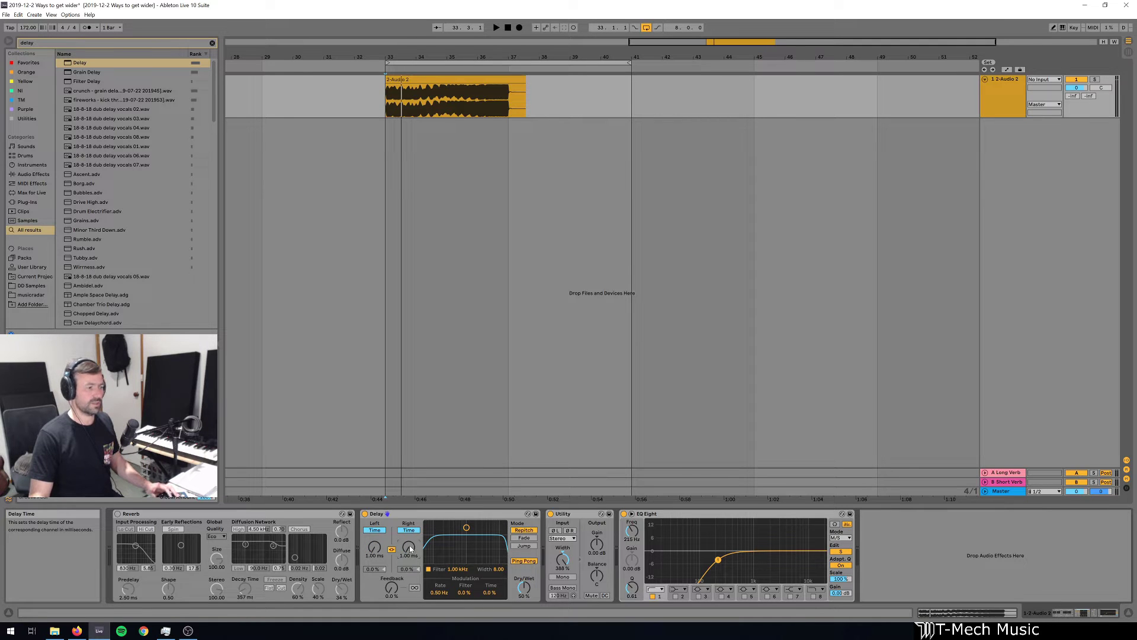
key(space)
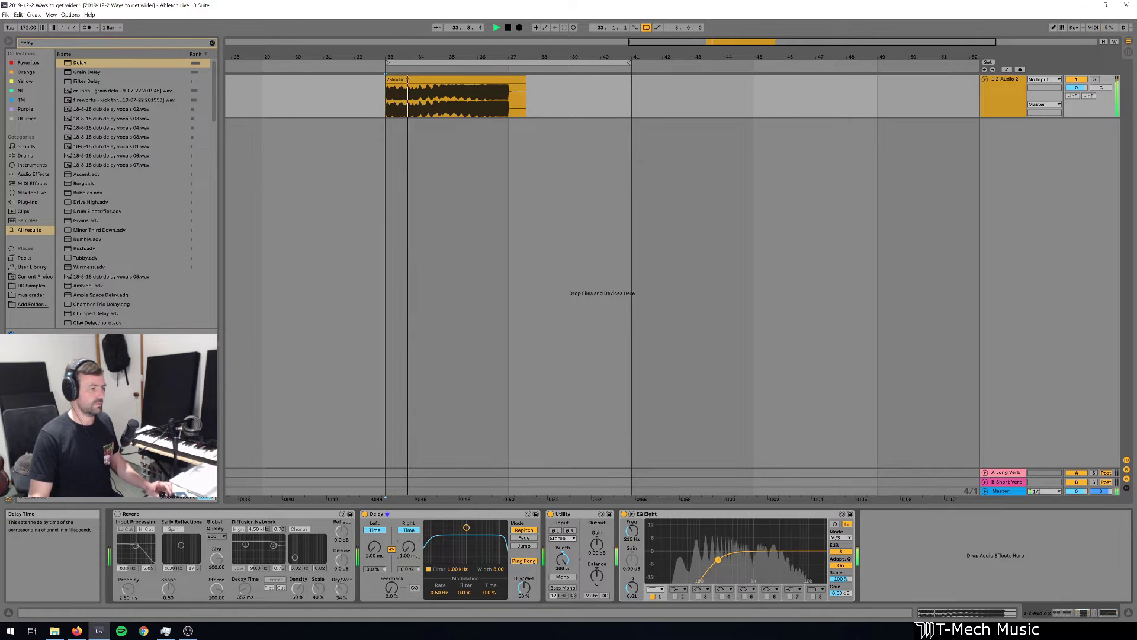
mouse_move(410, 549)
mouse_down()
mouse_move(410, 540)
mouse_move(411, 550)
mouse_up()
key(space)
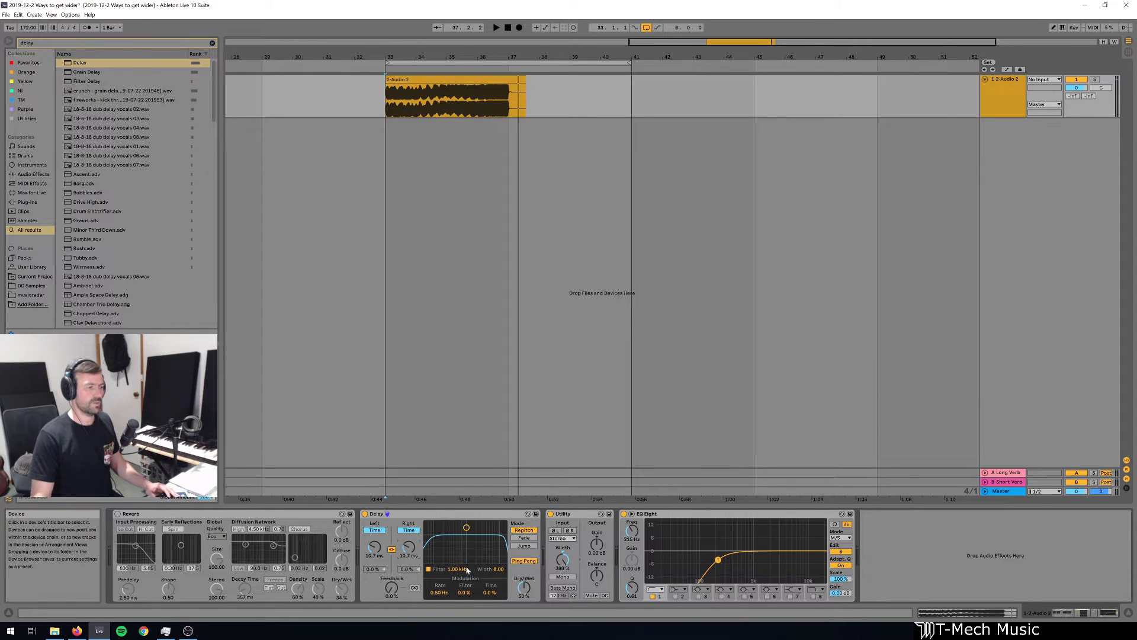
Turn off the Delay's filter, raise its feedback to 58% and set both delay times to 24.4 ms during playback
key(space)
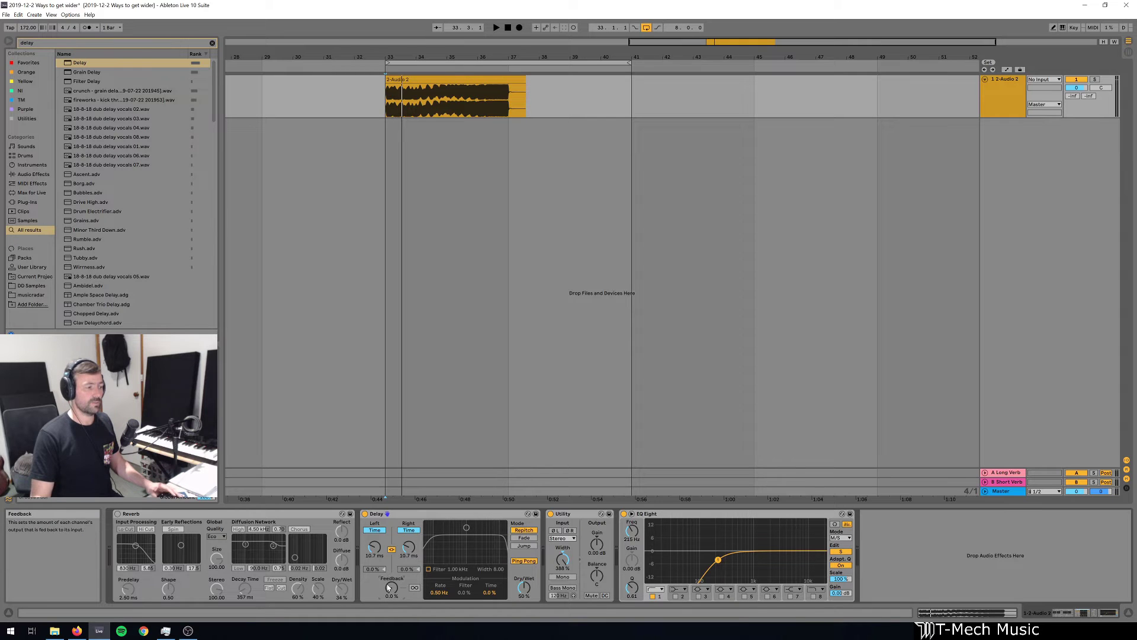
key(space)
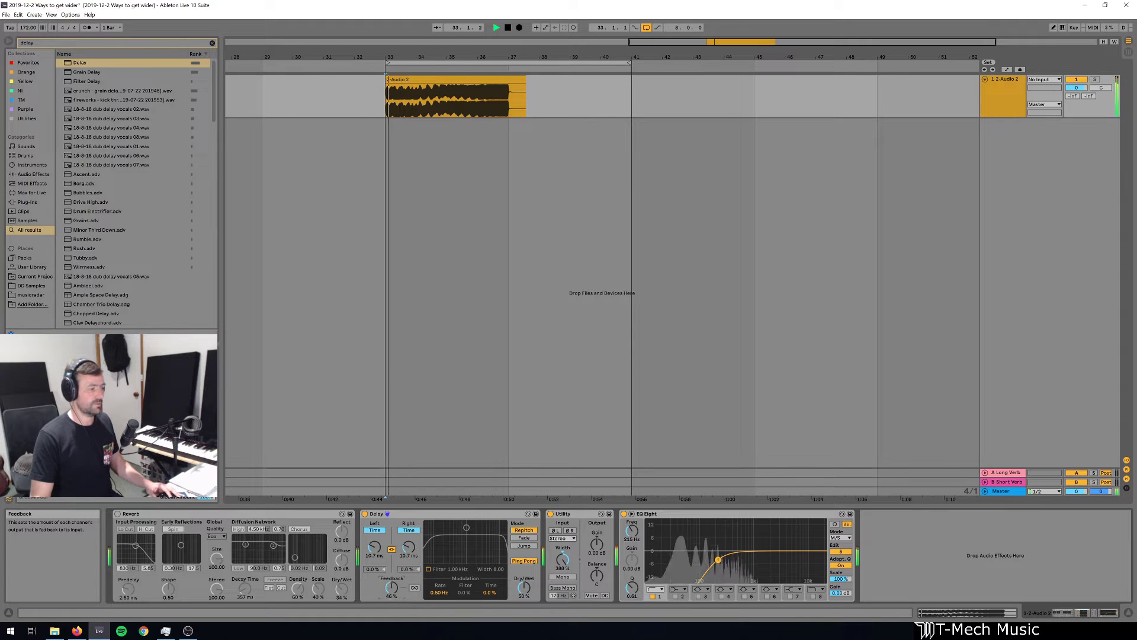
drag(392, 587, 408, 536)
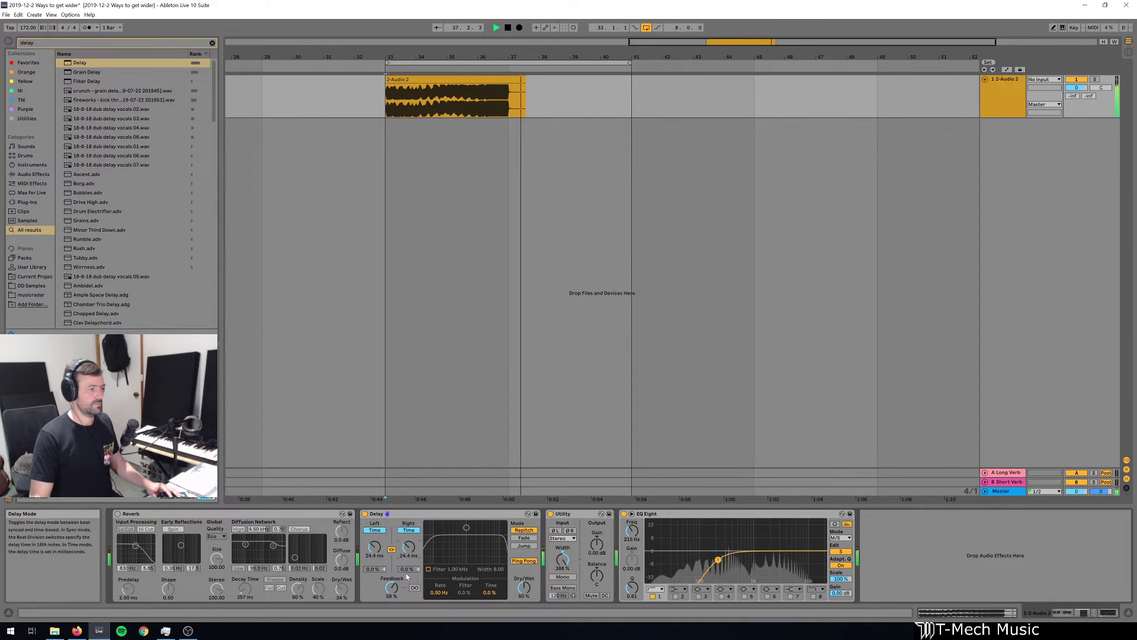
Lower the Delay's feedback to 38% and shorten both delay times to about 5.5 ms while replaying the clip
key(space)
key(space)
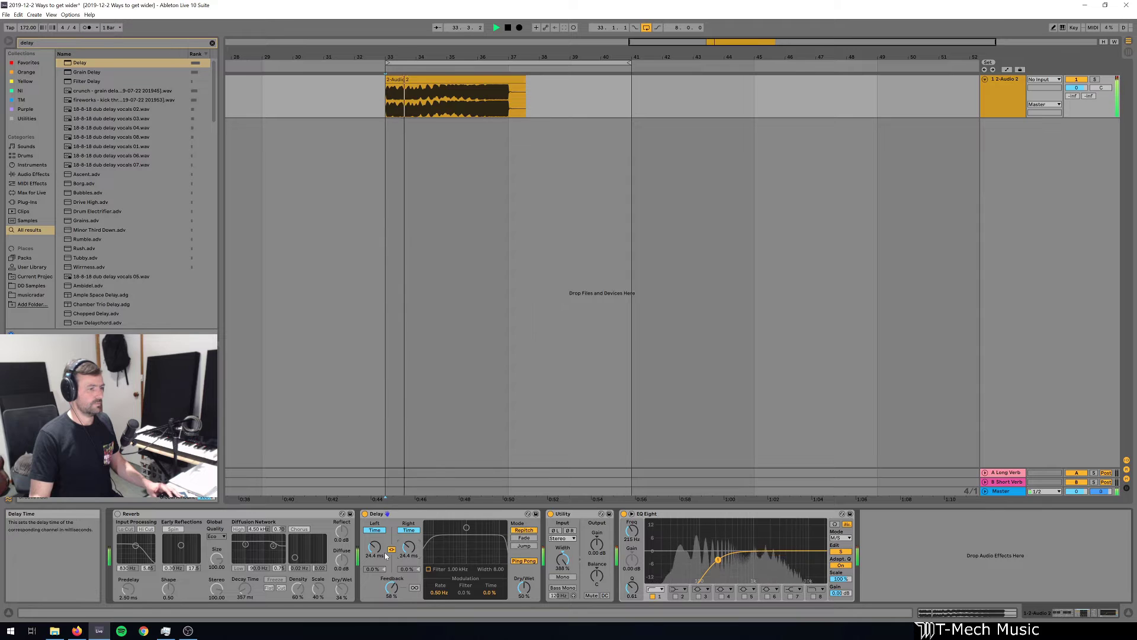
drag(392, 585, 392, 595)
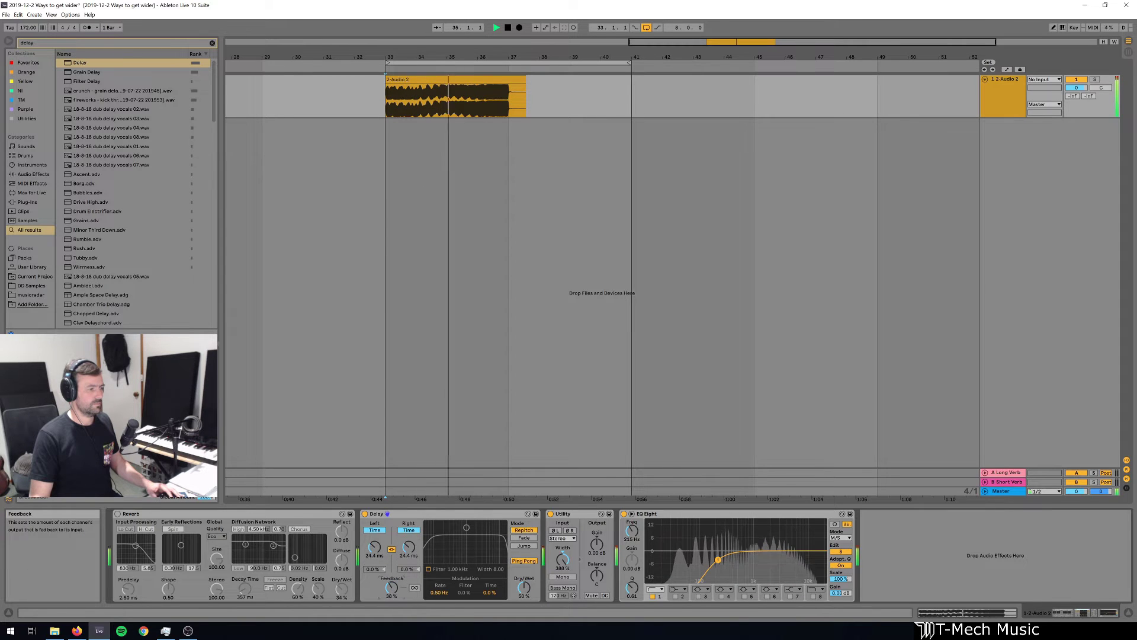
drag(408, 547, 408, 551)
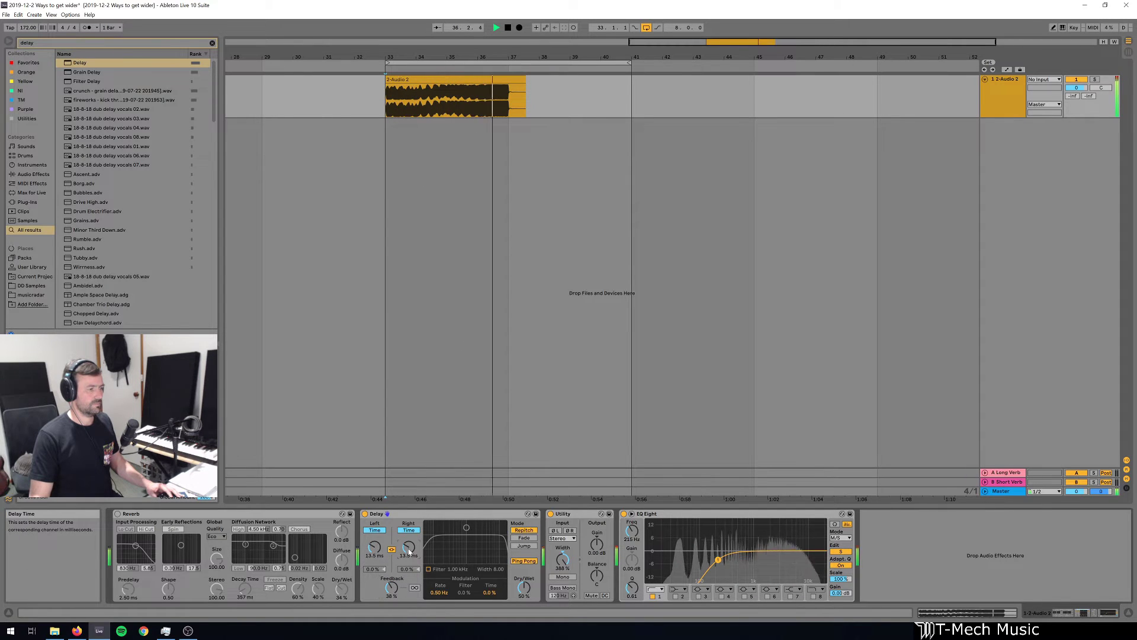
key(space)
key(space)
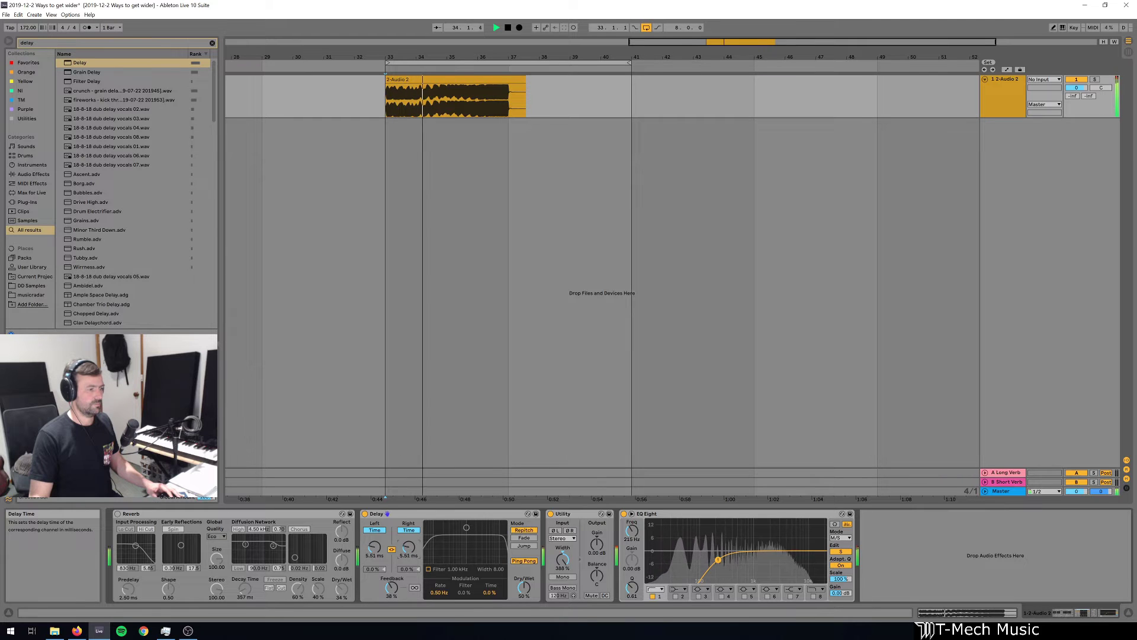
Raise both delay times to about 41 ms and replay the clip from the start
drag(409, 551, 408, 542)
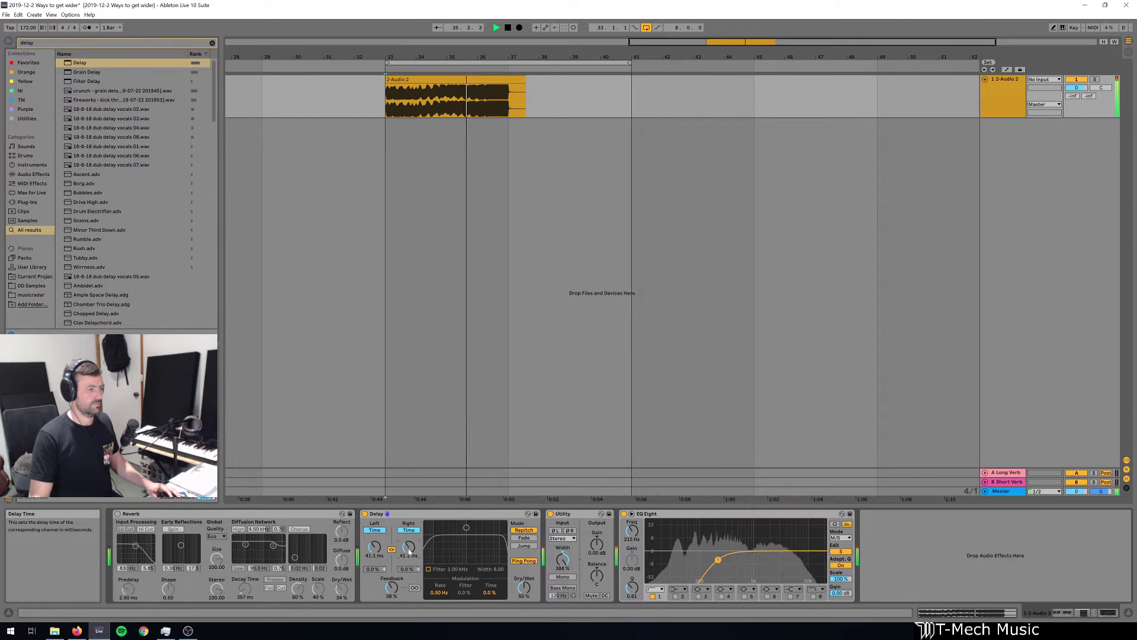
key(space)
key(space)
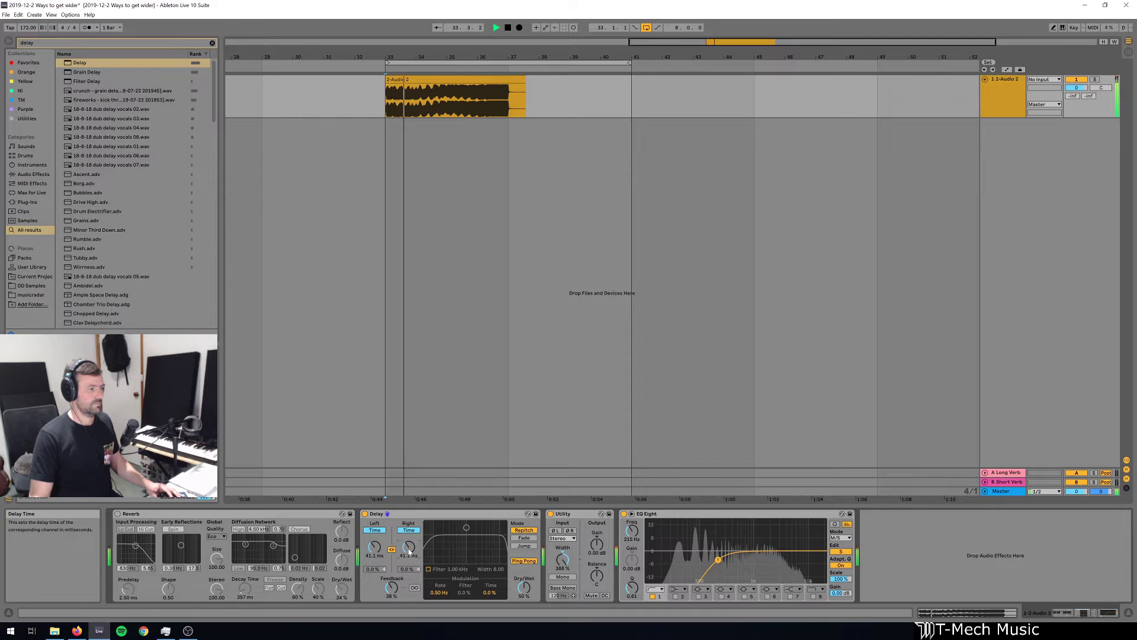
Shorten both delay times to 17.1 ms while replaying the clip
drag(409, 551, 409, 562)
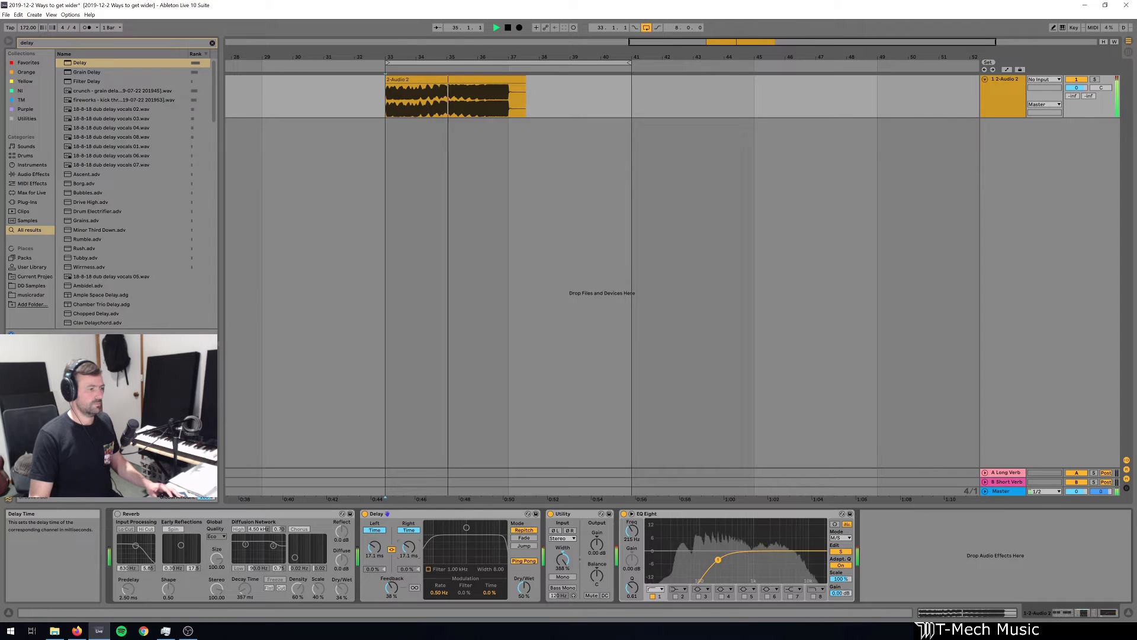
key(space)
key(space)
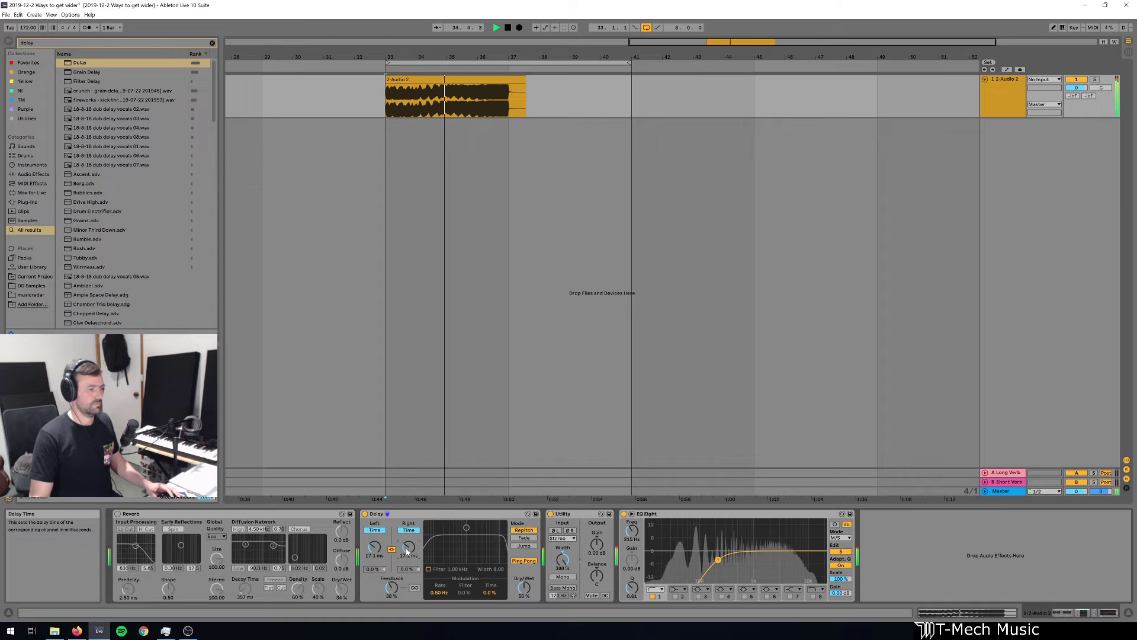
Set the Delay's Dry/Wet mix to 26% while auditioning the clip
key(space)
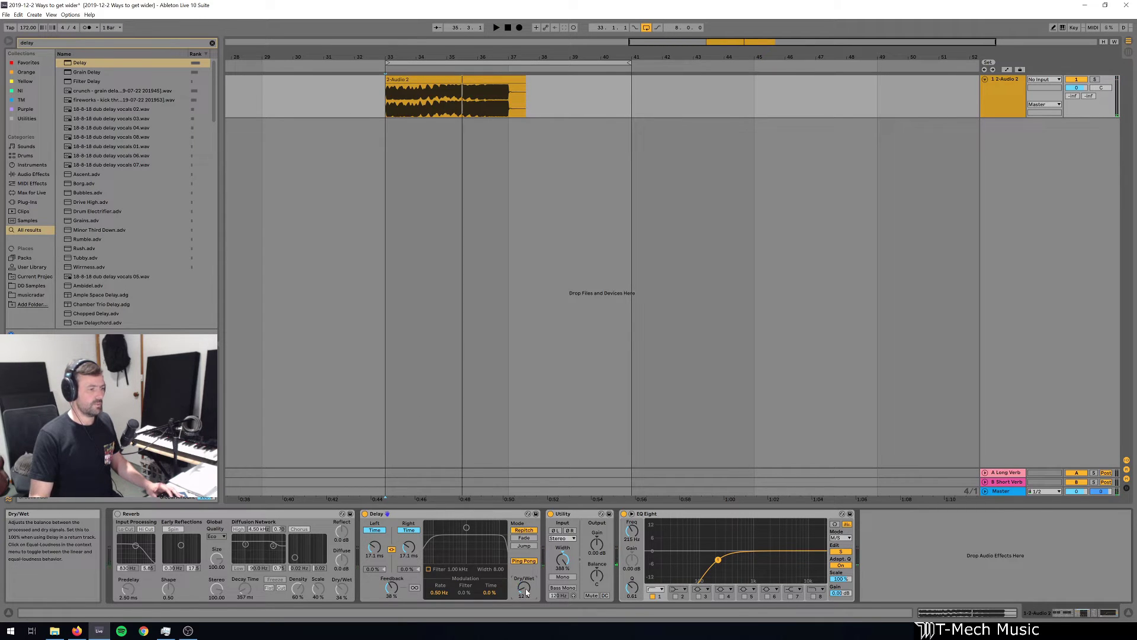
key(space)
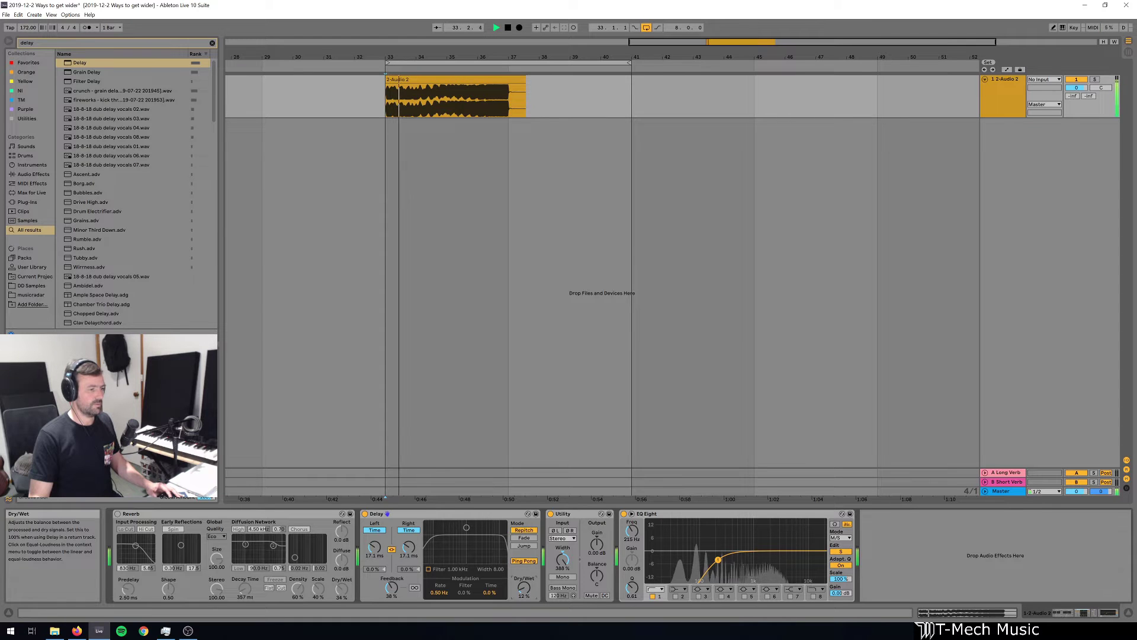
drag(529, 591, 529, 587)
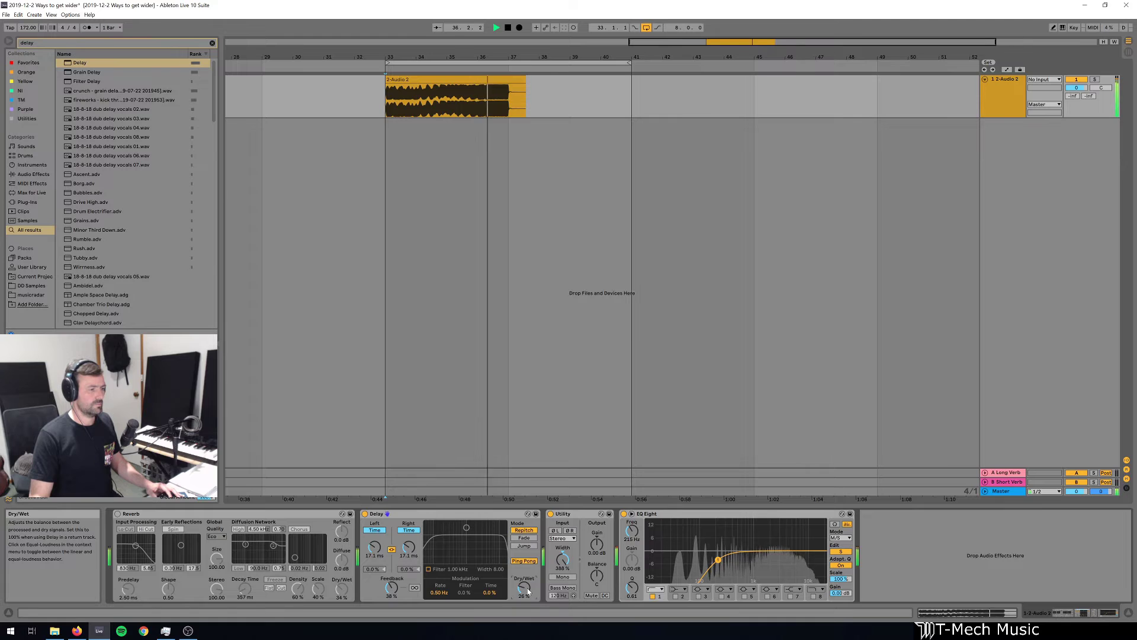
key(space)
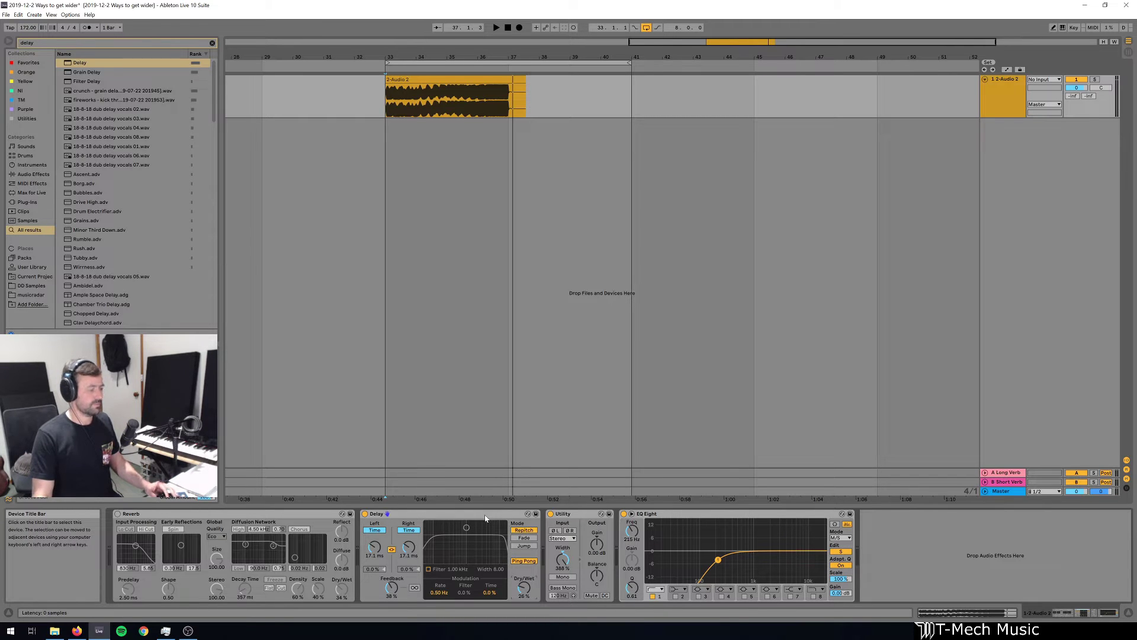
Search the browser for gate and add a Gate after the Delay, before the Utility
key(ctrl+f)
text(gate)
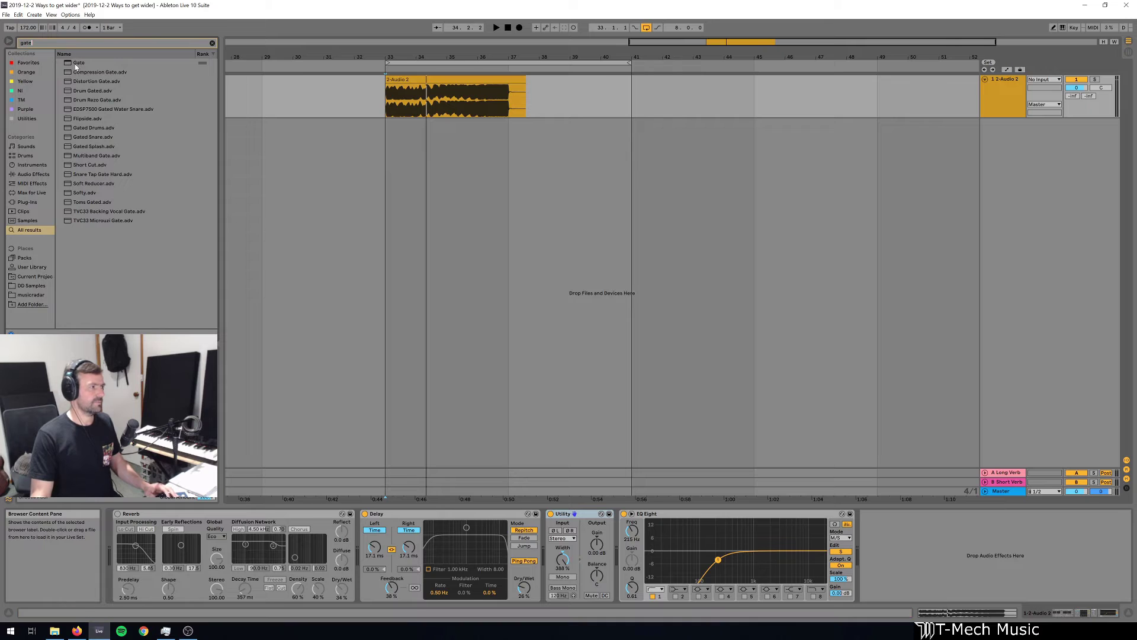
key(Return)
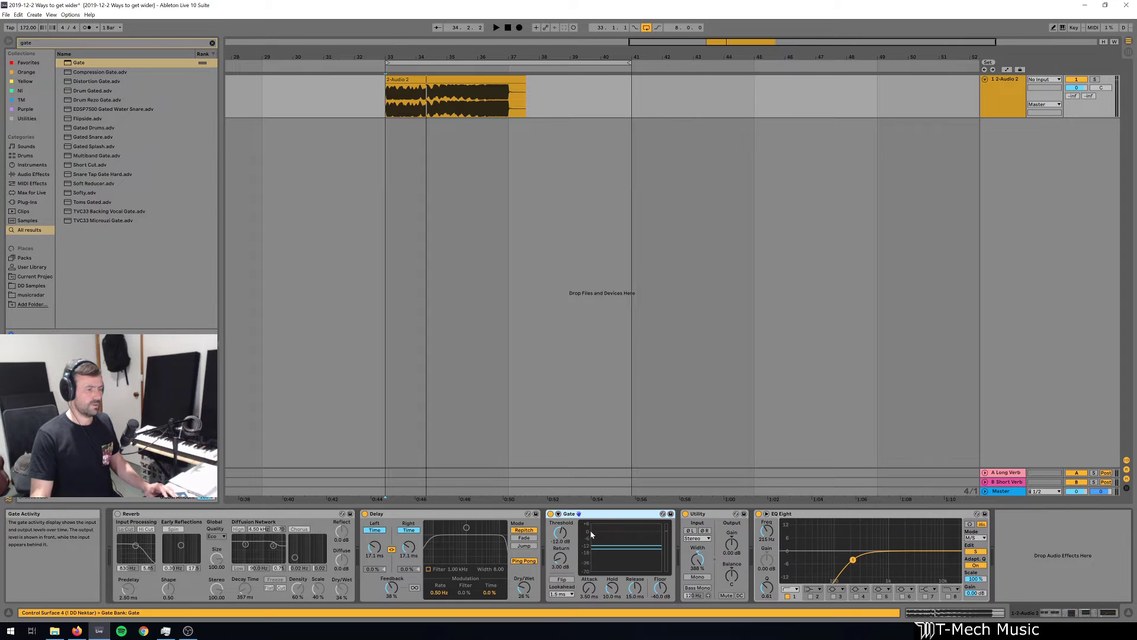
Set the Gate's threshold to about -5.74 dB and its floor to -inf dB during playback
key(space)
drag(565, 538, 565, 524)
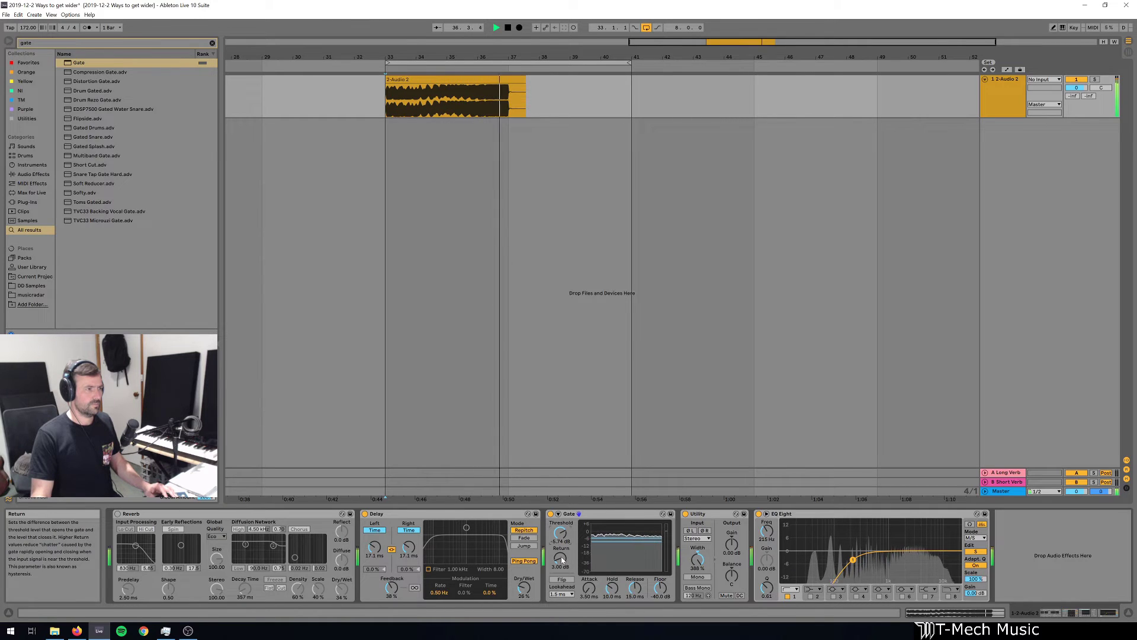
key(space)
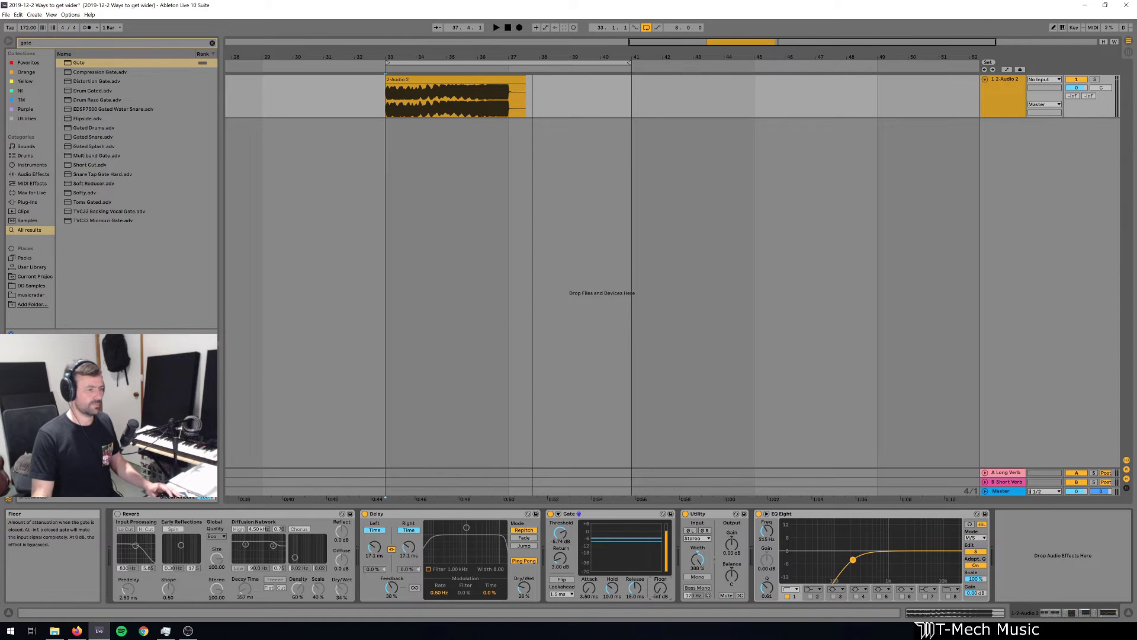
Reset the Utility's width to 100% and compare the clip in mono and stereo
key(space)
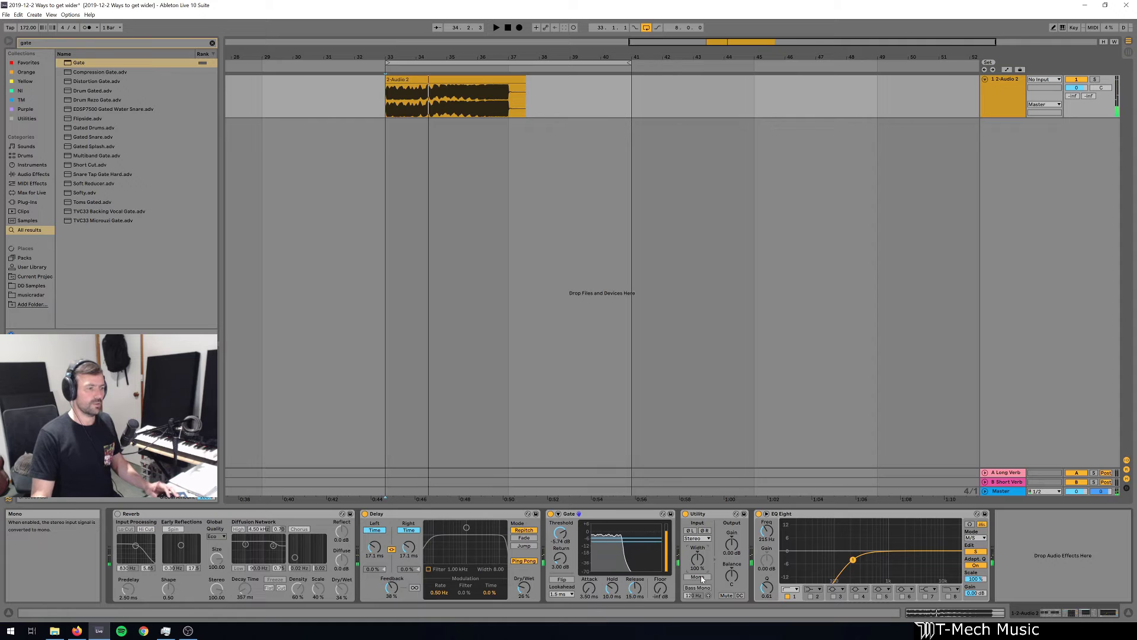
key(space)
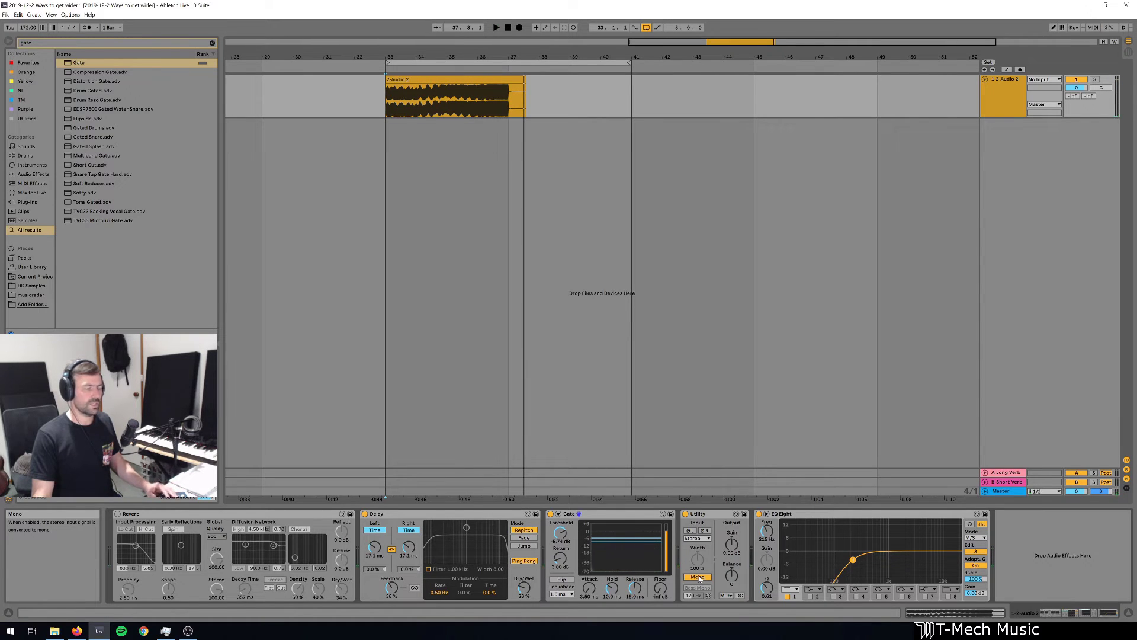
key(space)
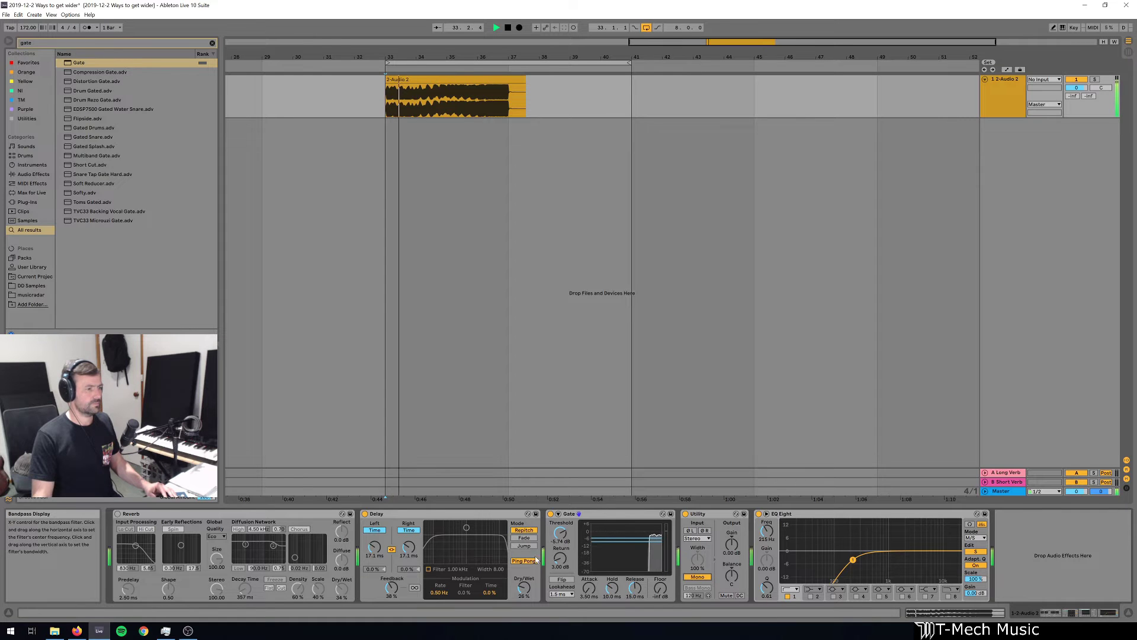
click(697, 577)
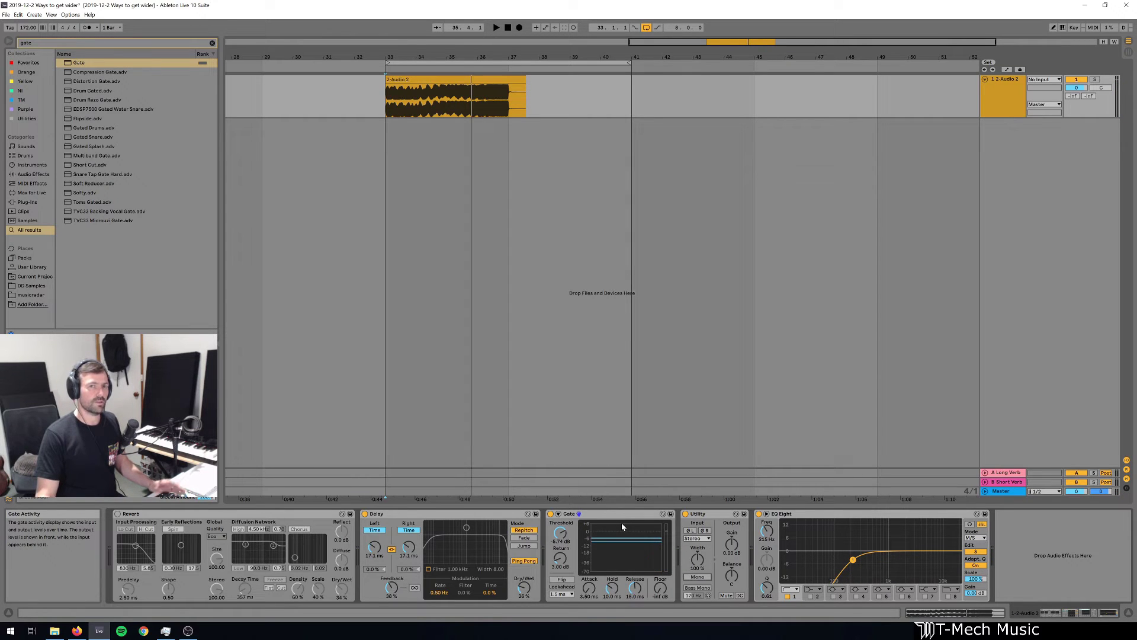
Group the Delay into an Audio Effect Rack and show its chain list
click(465, 518)
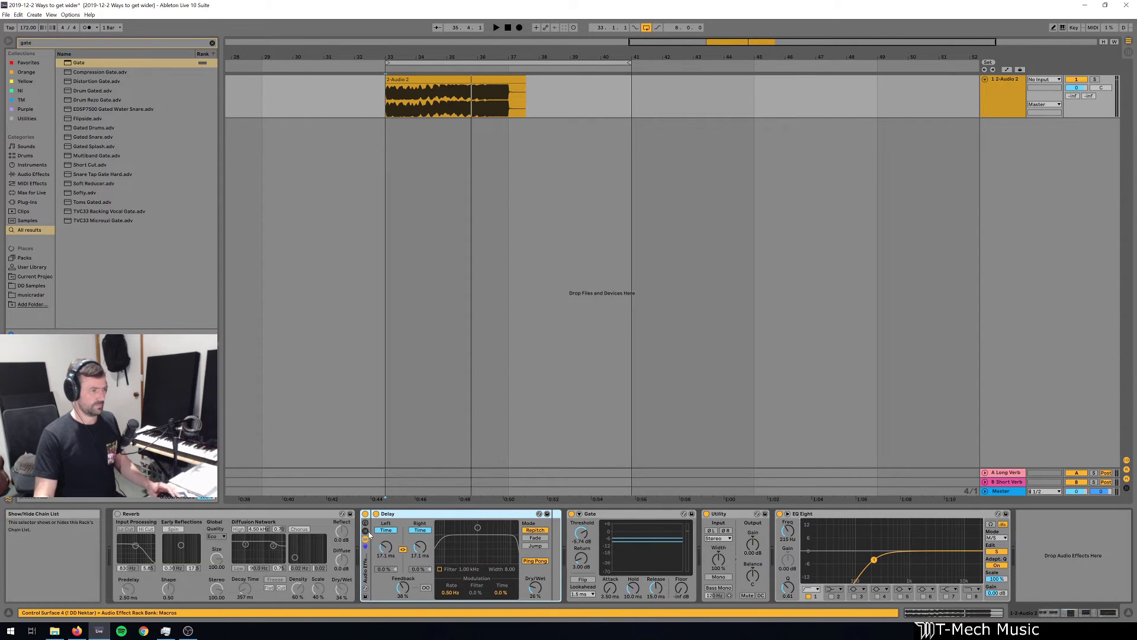
key(ctrl+g)
click(396, 537)
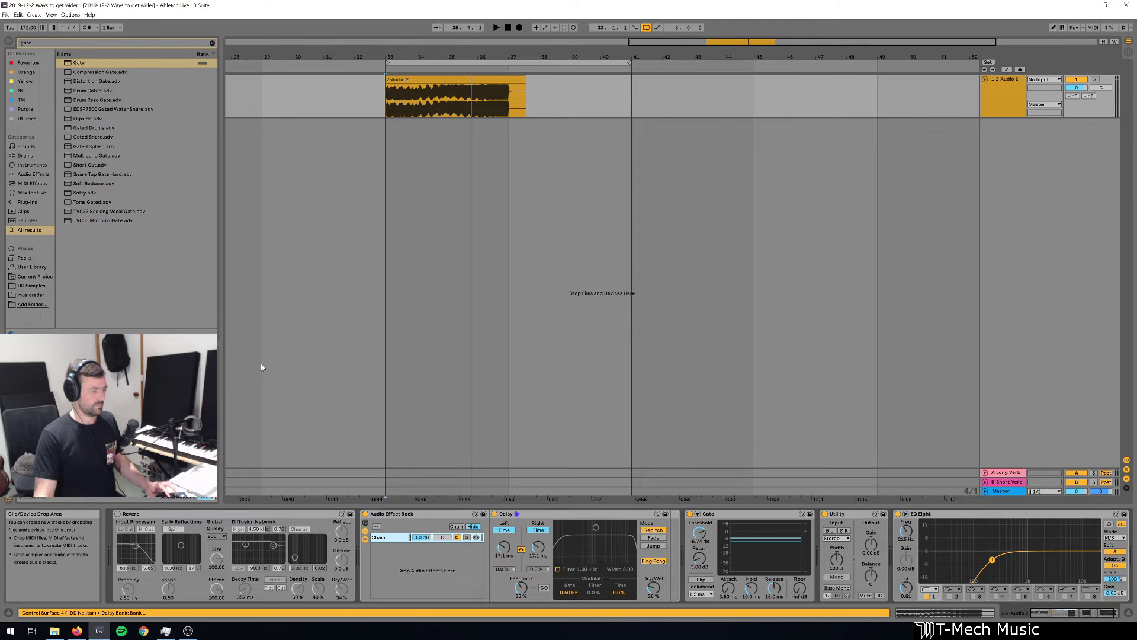
Add a Utility after the Delay inside the rack, switch it to Mid/Side mode and set its balance to 100S
key(ctrl+f)
text(util)
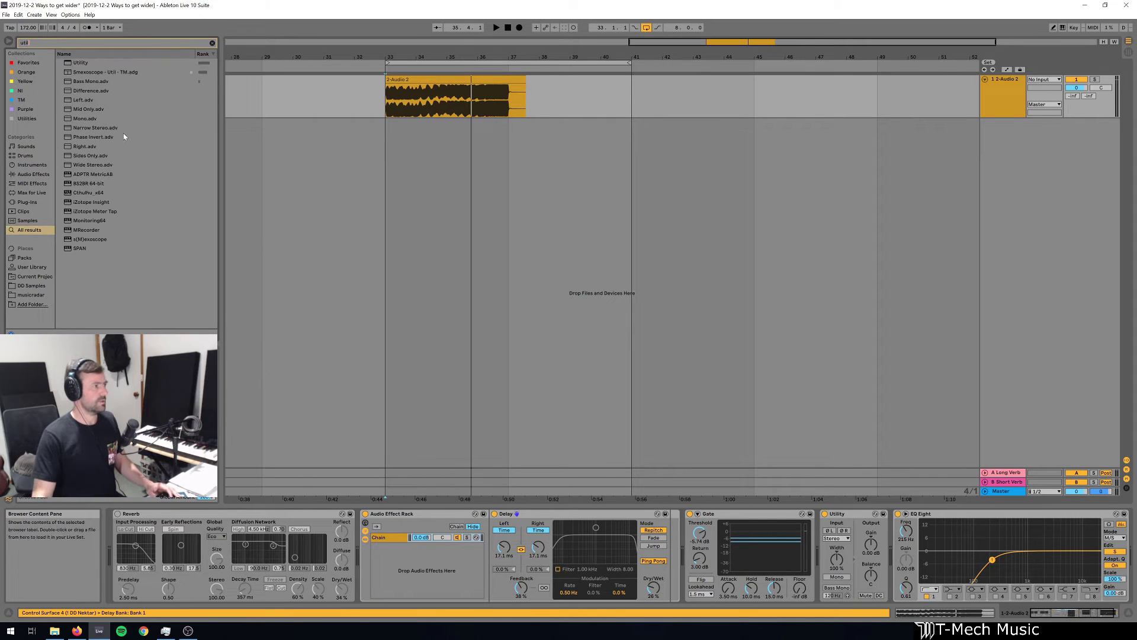
drag(80, 63, 664, 563)
right_click(690, 562)
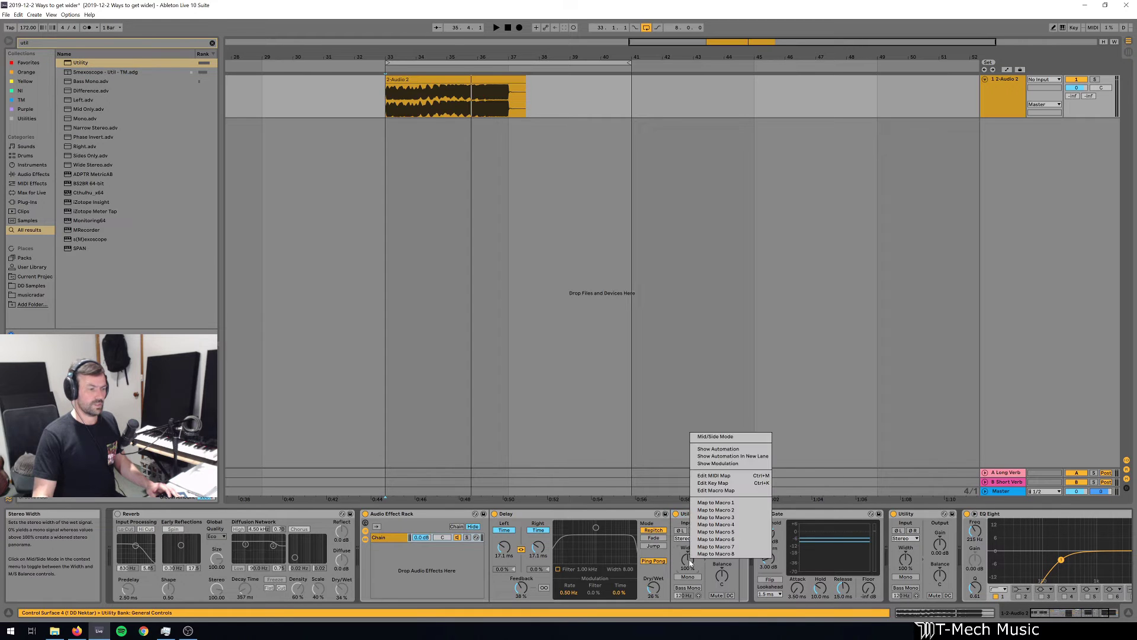
click(725, 437)
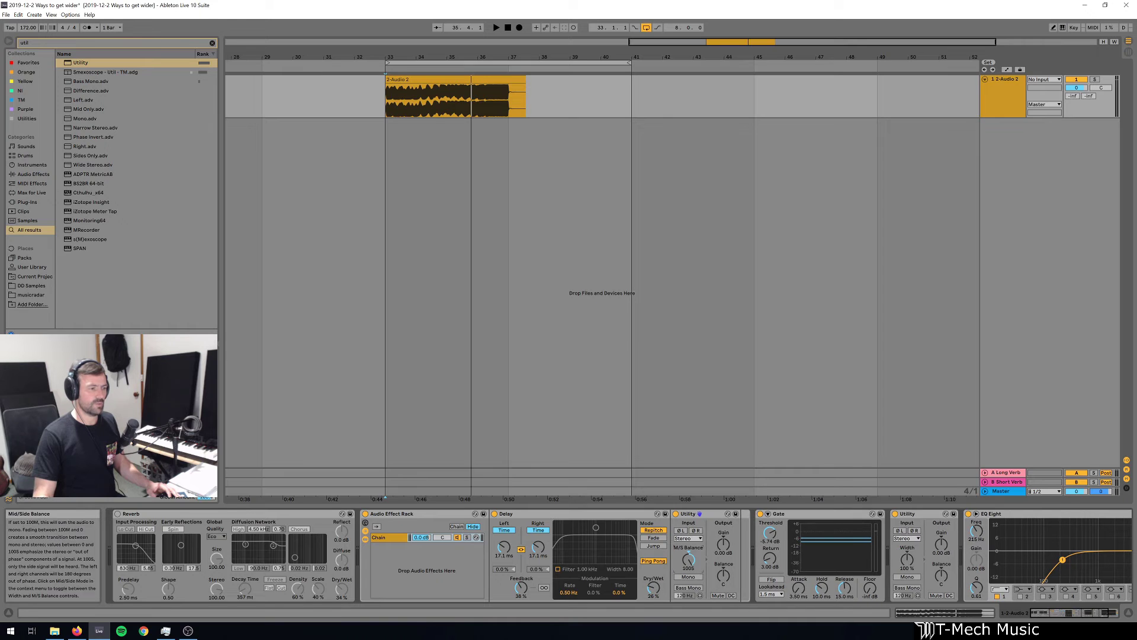
Audition the rack's chain in solo and turn off the Gate
click(467, 537)
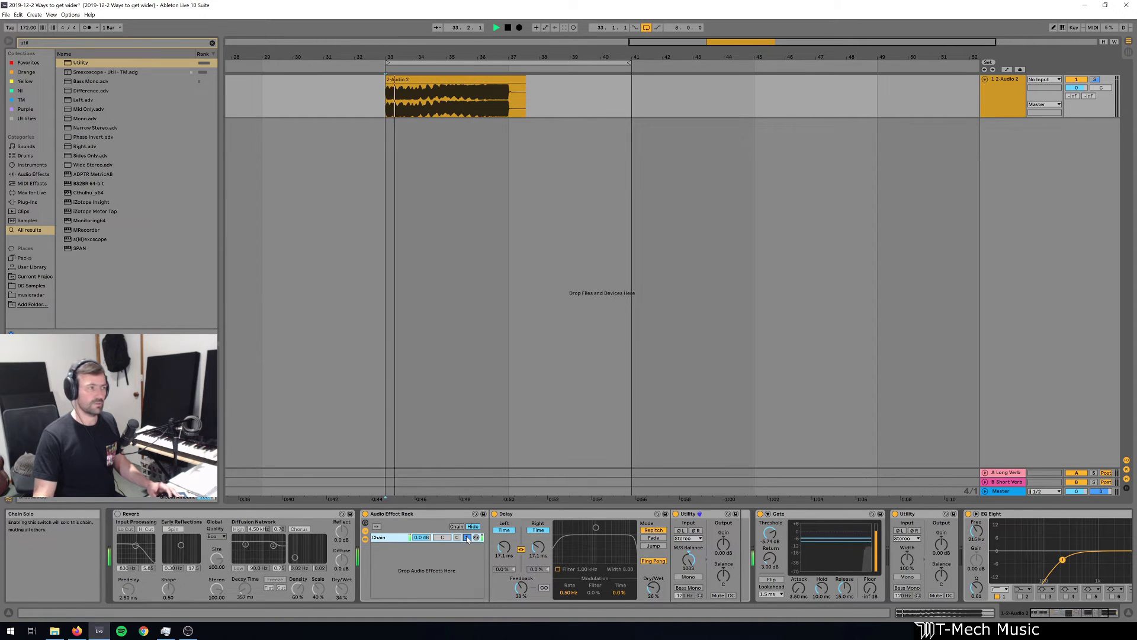
scroll(563, 551, down, 3)
click(639, 514)
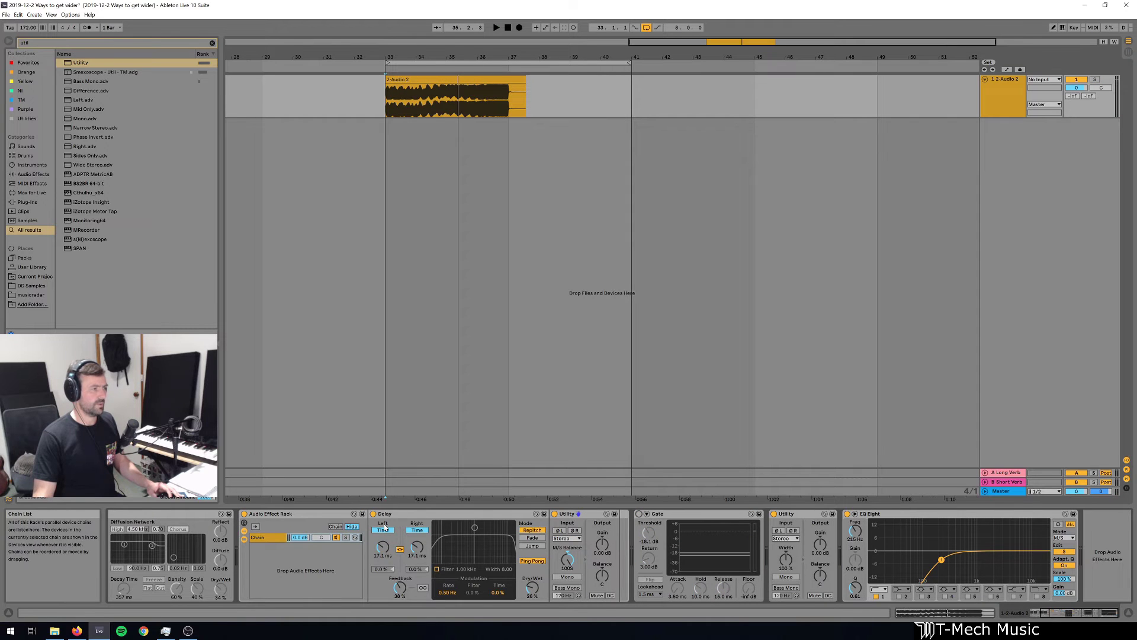
Switch EQ Eight's editing to the mid channel and replay the clip
key(space)
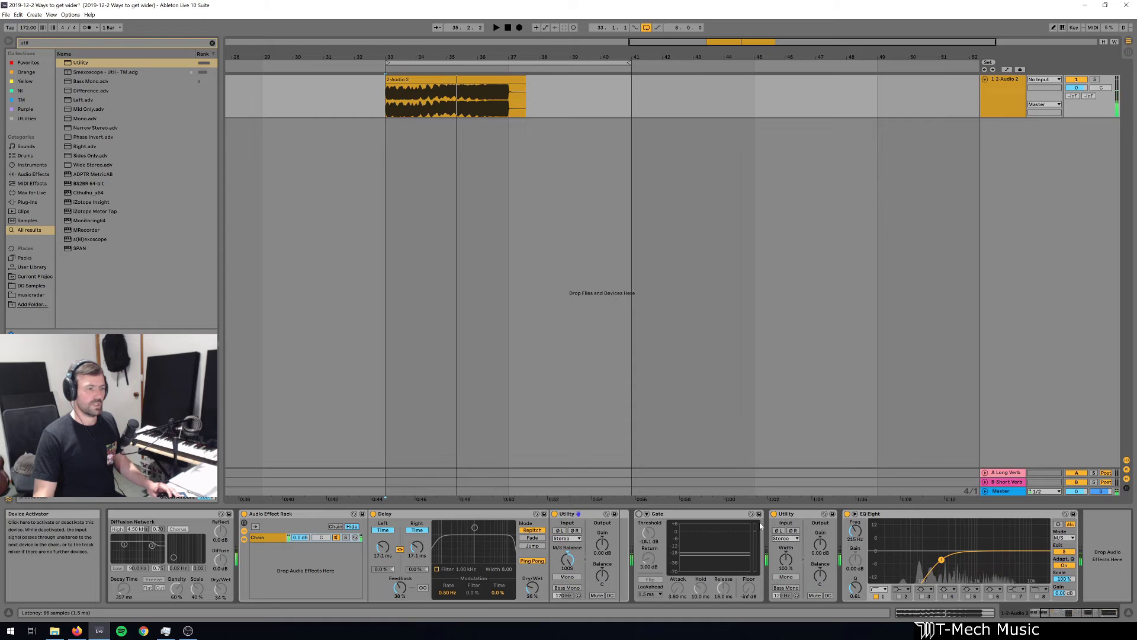
click(1064, 551)
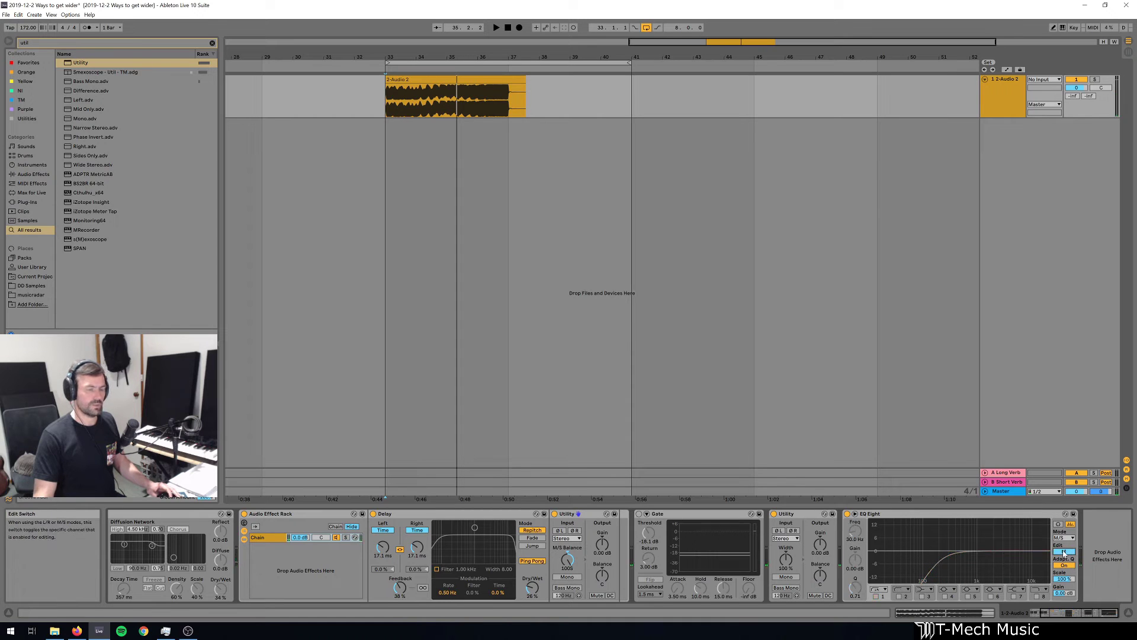
key(space)
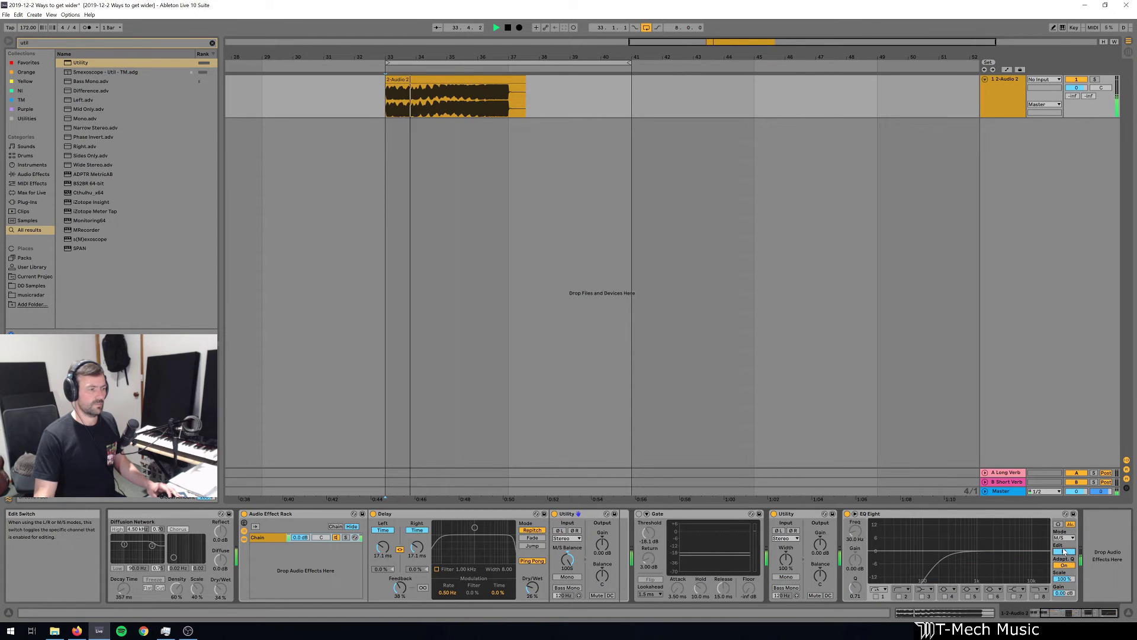
key(space)
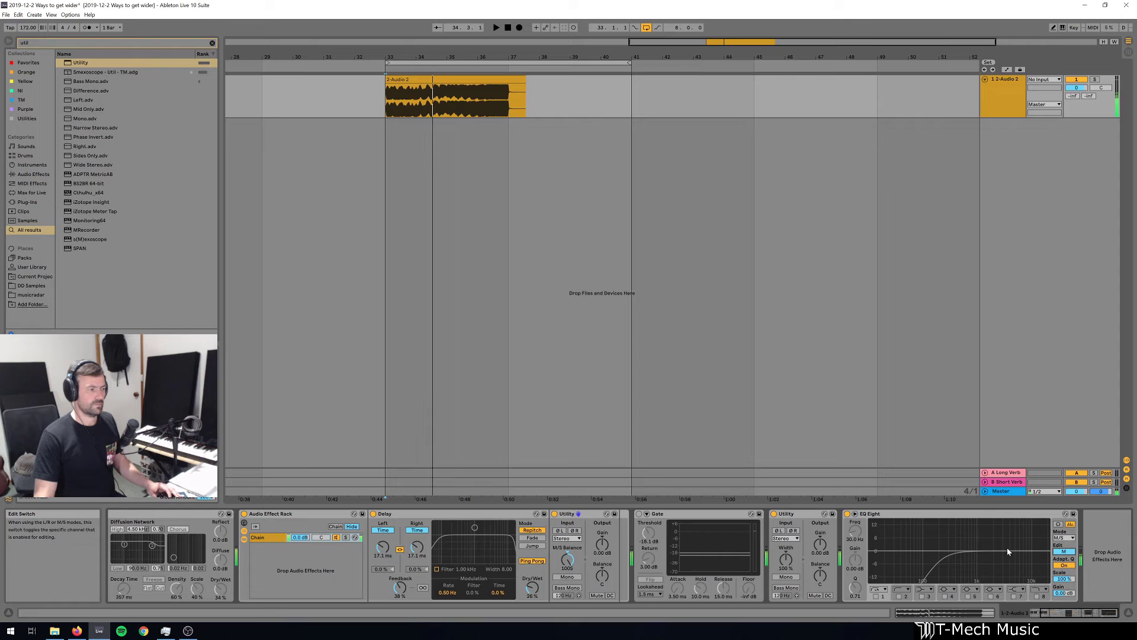
Rename the rack's chain Delay Sides and add a second, empty chain named Dry
click(266, 536)
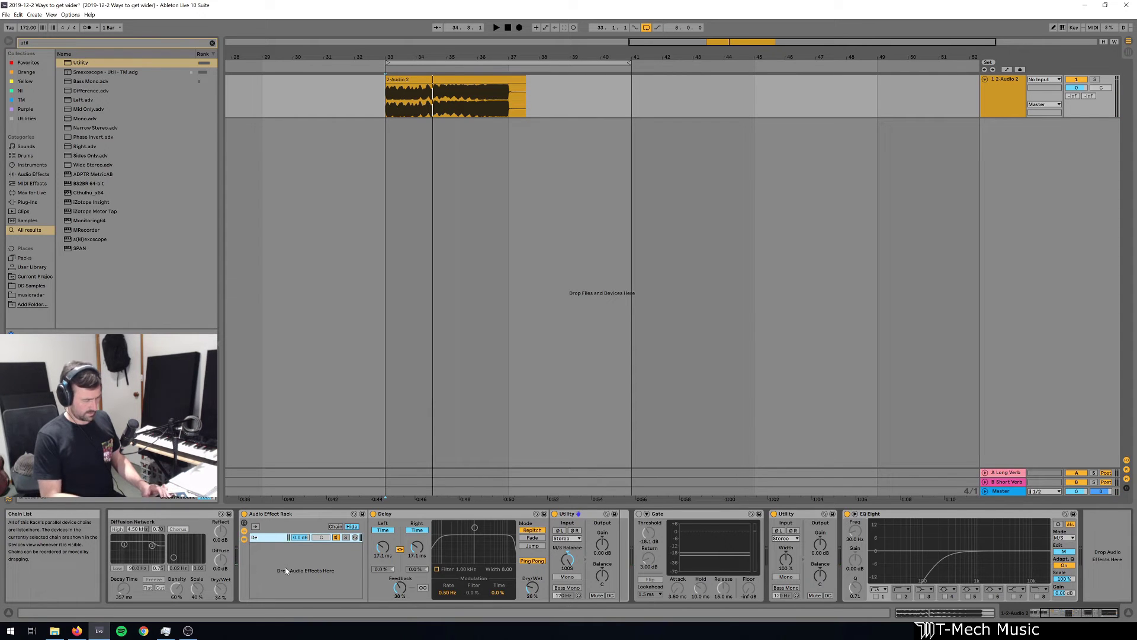
text(Si)
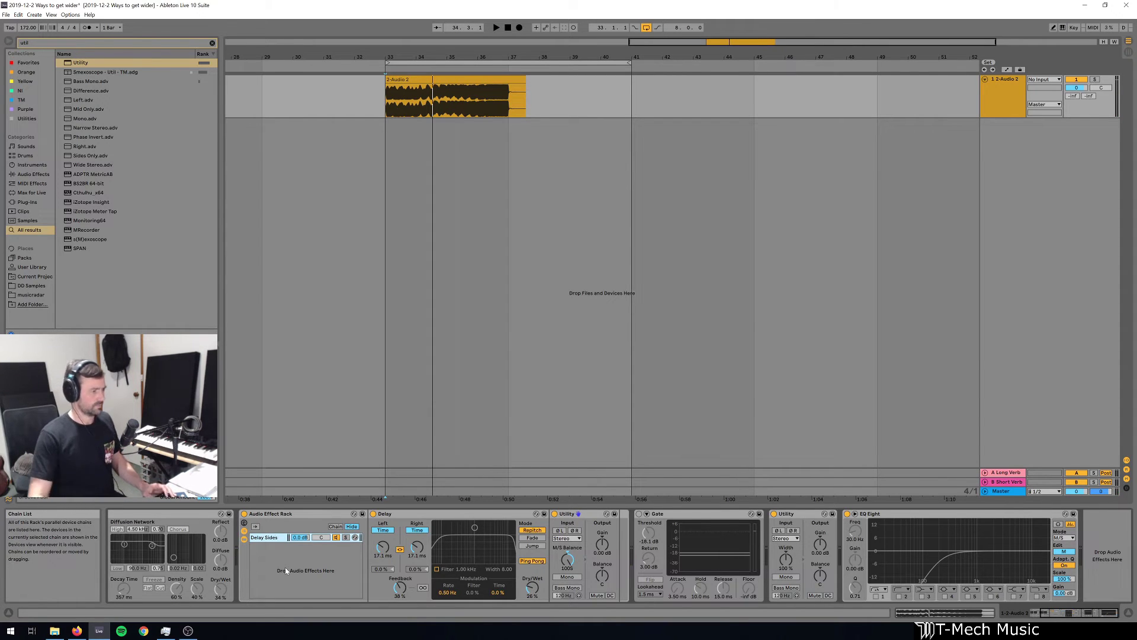
text(des)
click(286, 570)
key(ctrl+t)
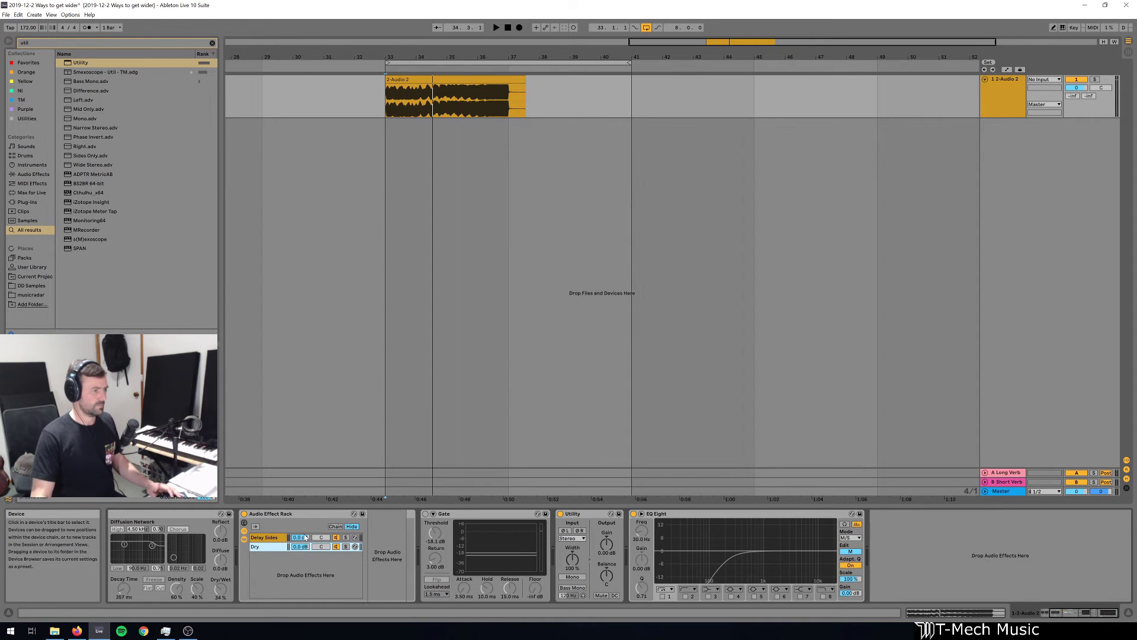
Show the Delay Sides chain's devices, switch EQ Eight's editing back to the side channel and audition both chains
click(264, 537)
key(space)
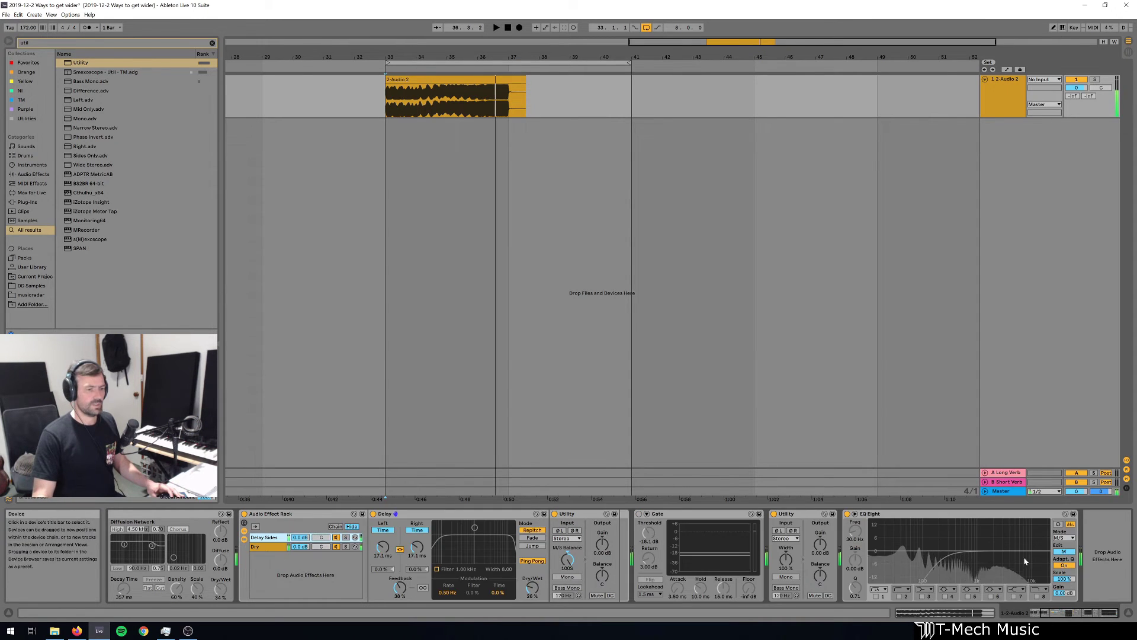
click(1067, 552)
key(space)
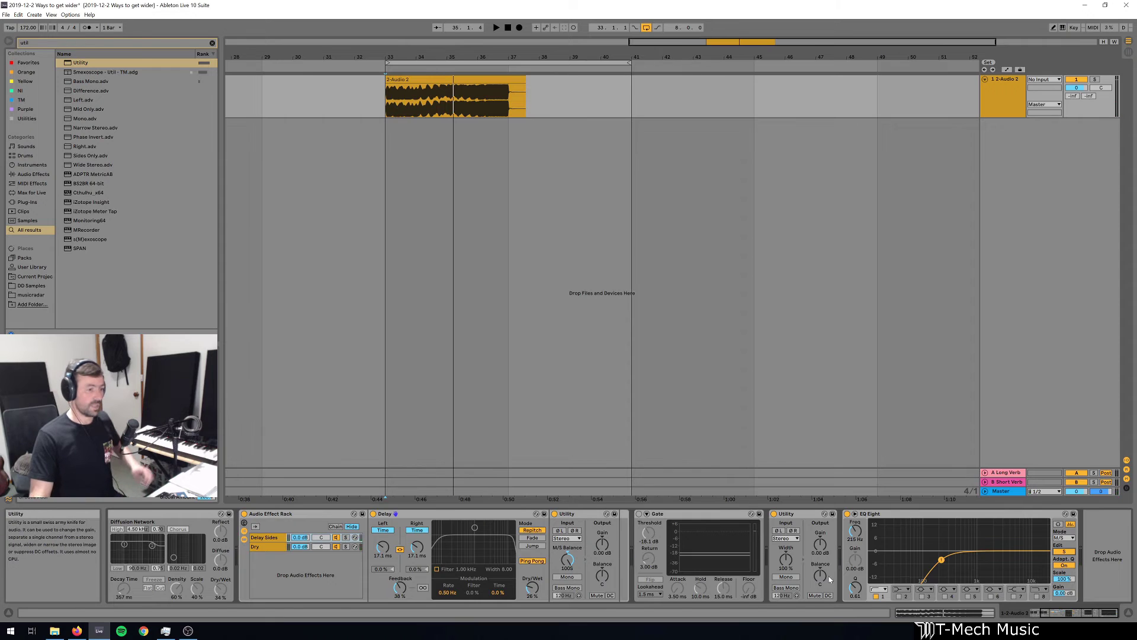
Check the two-chain rack in mono with the Utility after the Gate, then restore stereo
click(786, 577)
key(space)
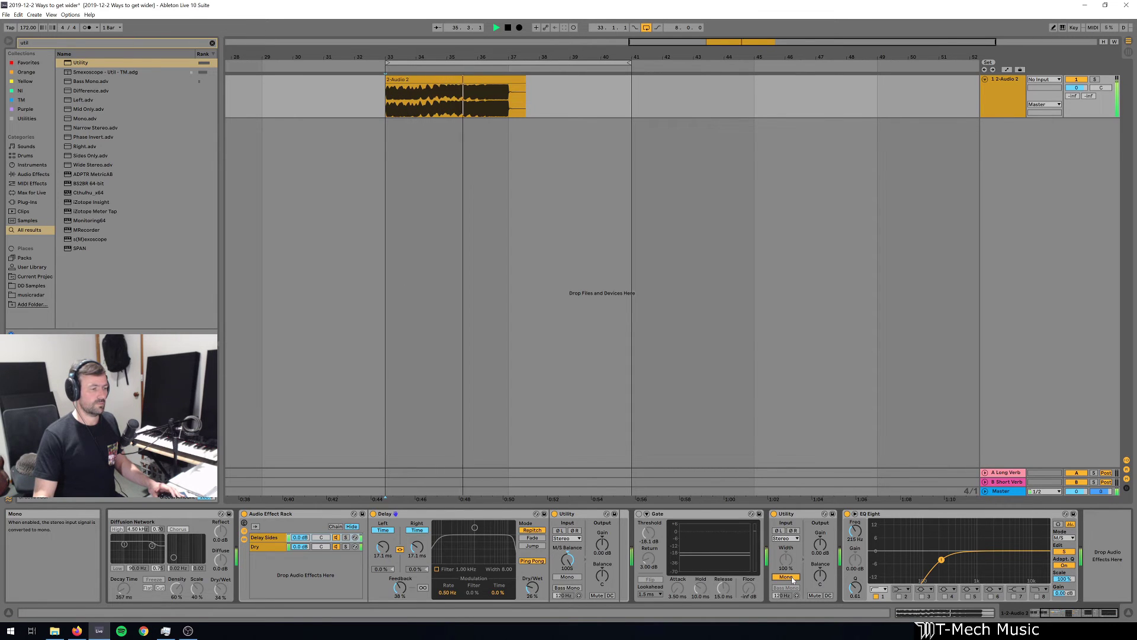
key(space)
click(793, 580)
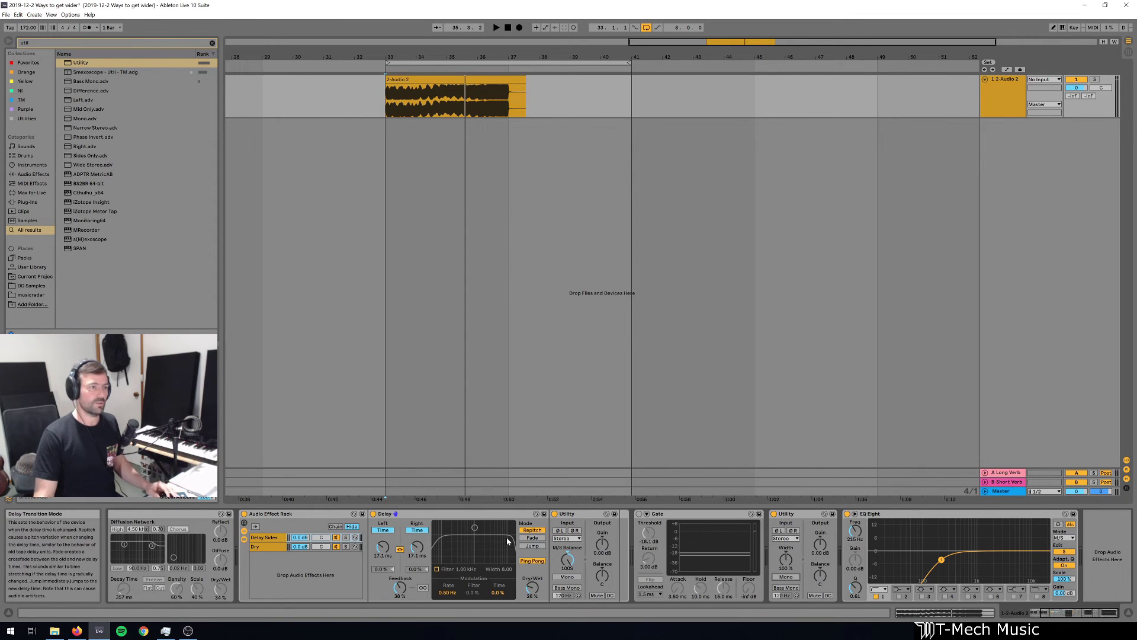
Move the Reverb into the Delay Sides chain ahead of the Delay and audition the result in mono and stereo
click(201, 513)
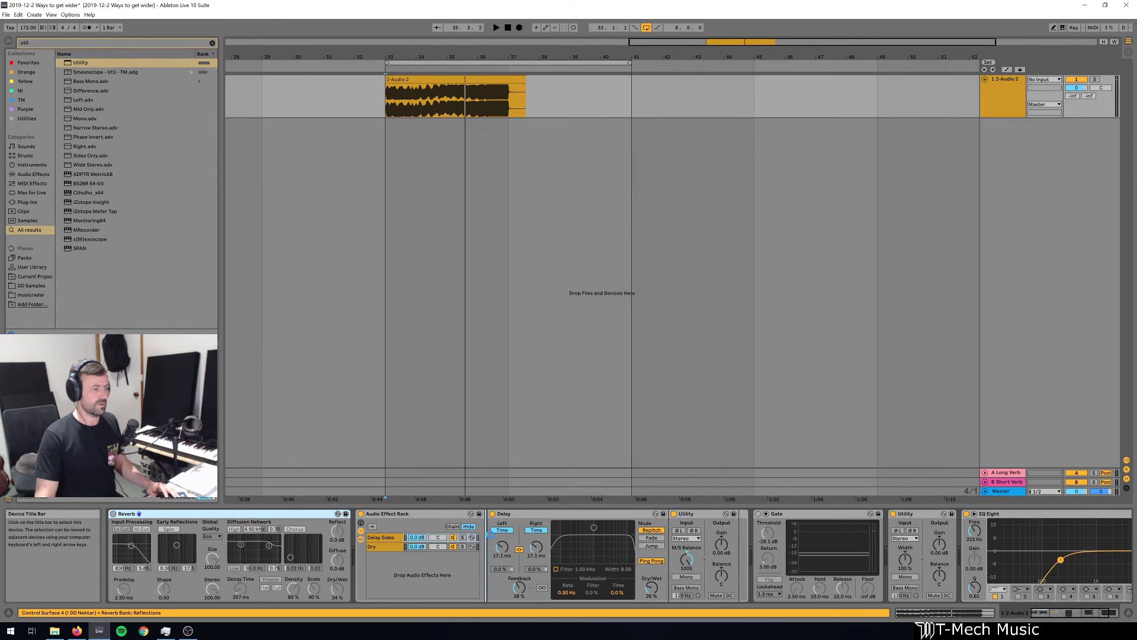
drag(491, 535, 492, 537)
key(space)
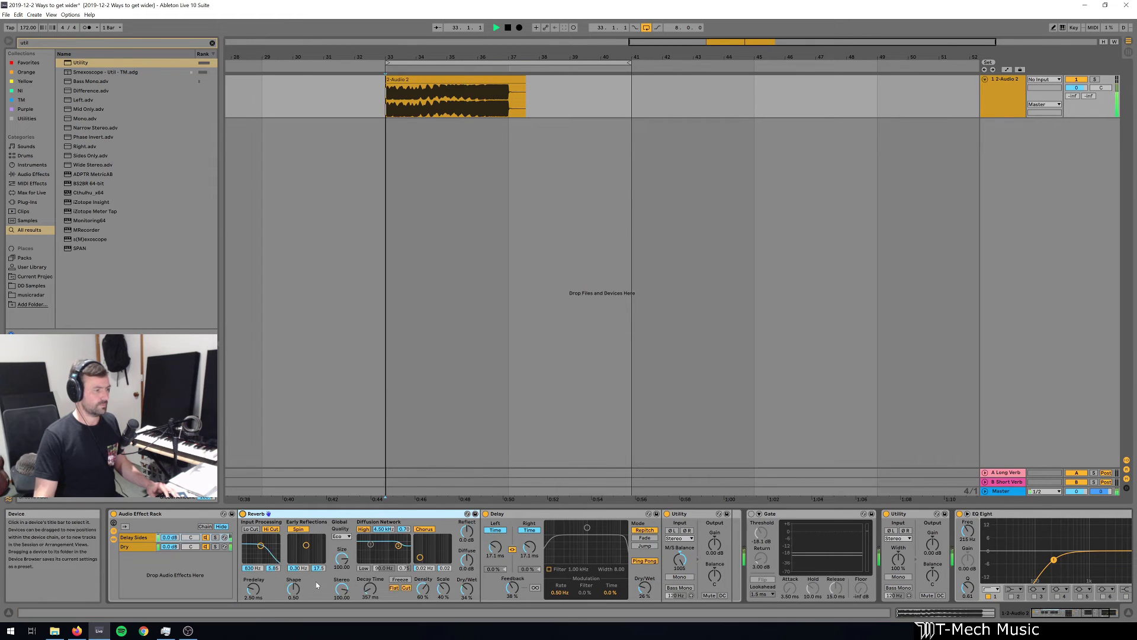
click(898, 576)
key(space)
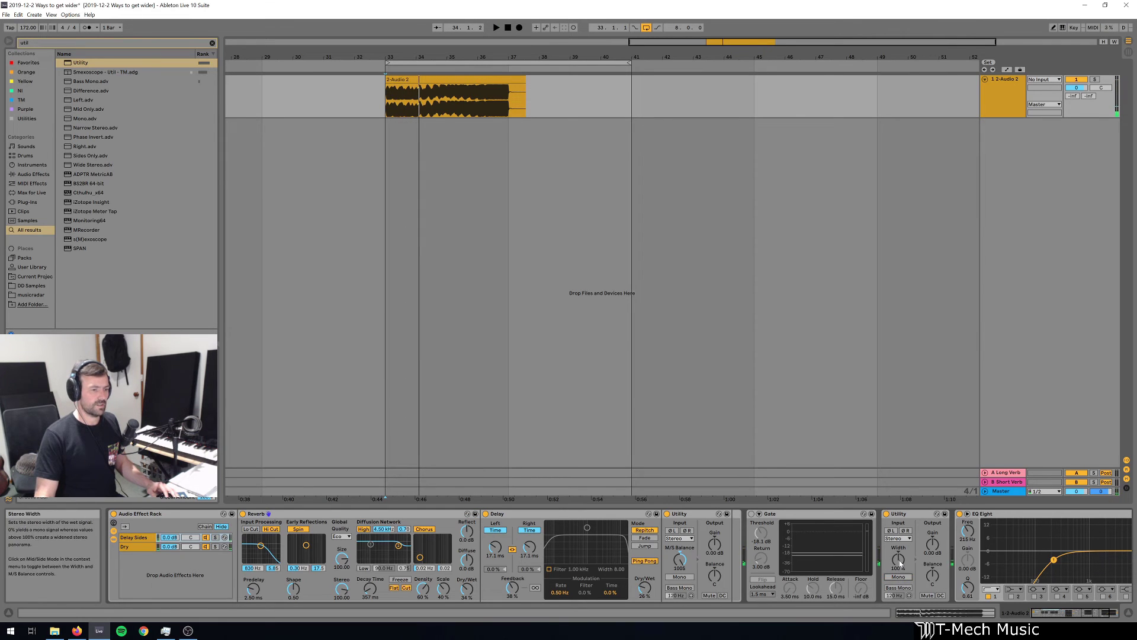
Switch the Utility after the Gate to mid/side mode, set its M/S Balance to 100S and audition only the sides
right_click(899, 559)
click(903, 567)
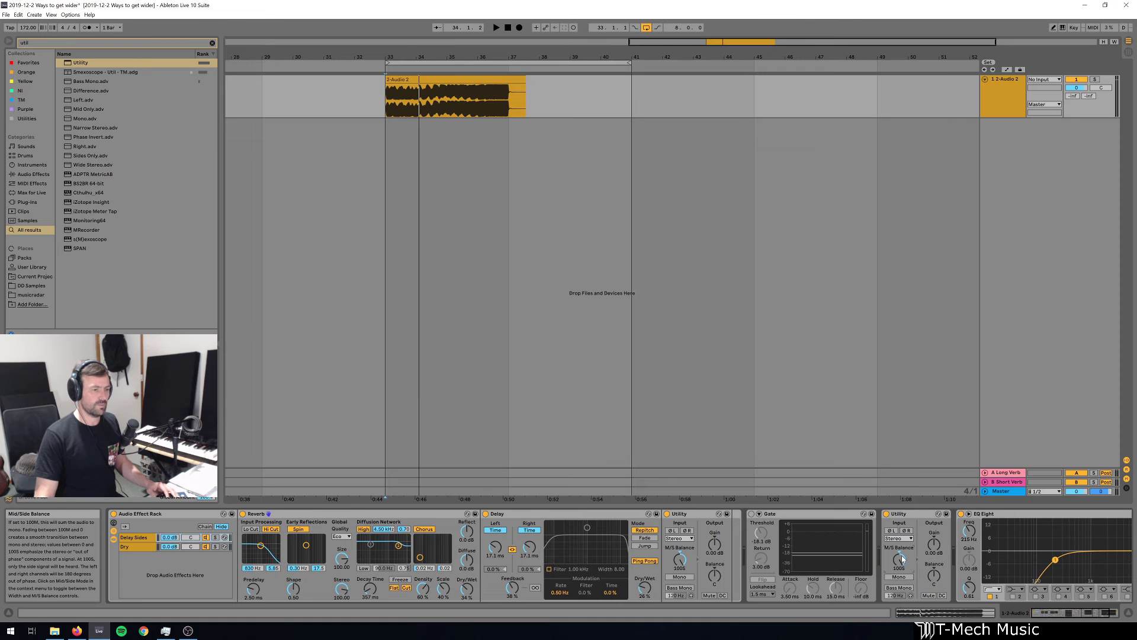
key(space)
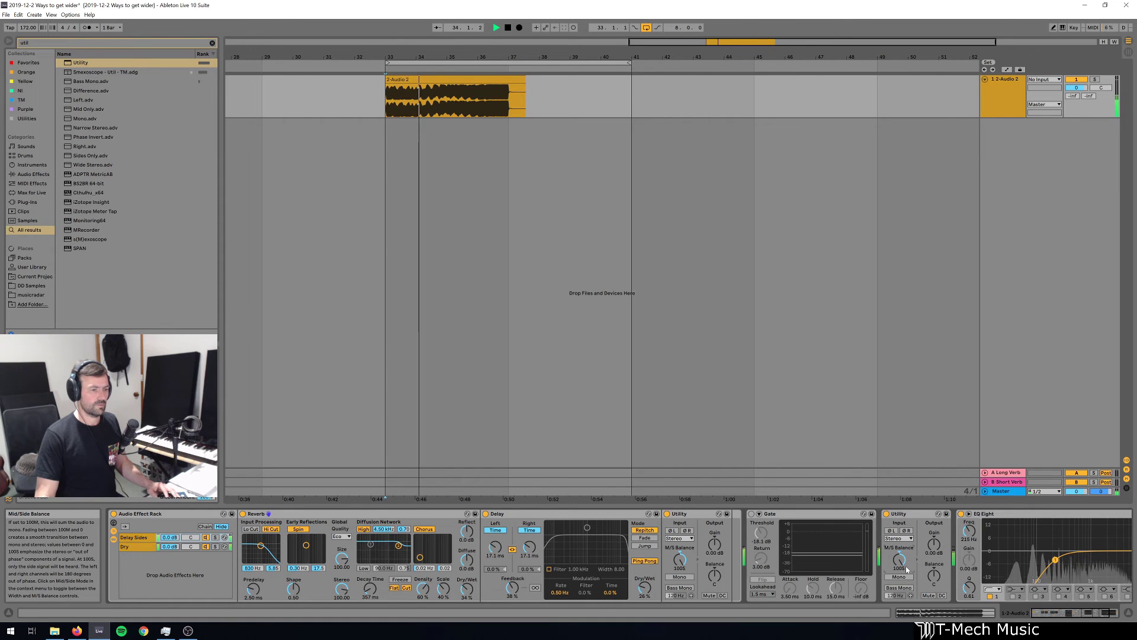
key(space)
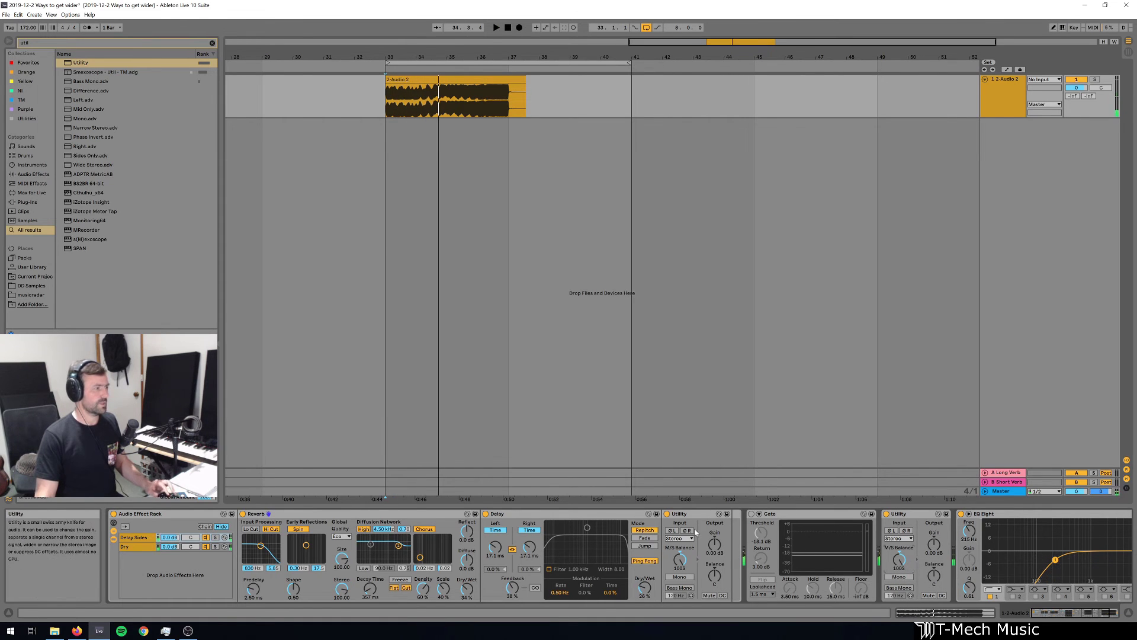
Find the Wide.adv preset by searching for "wide" and insert it between the Delay and the Utility in the Delay Sides chain
key(ctrl+f)
text(wide)
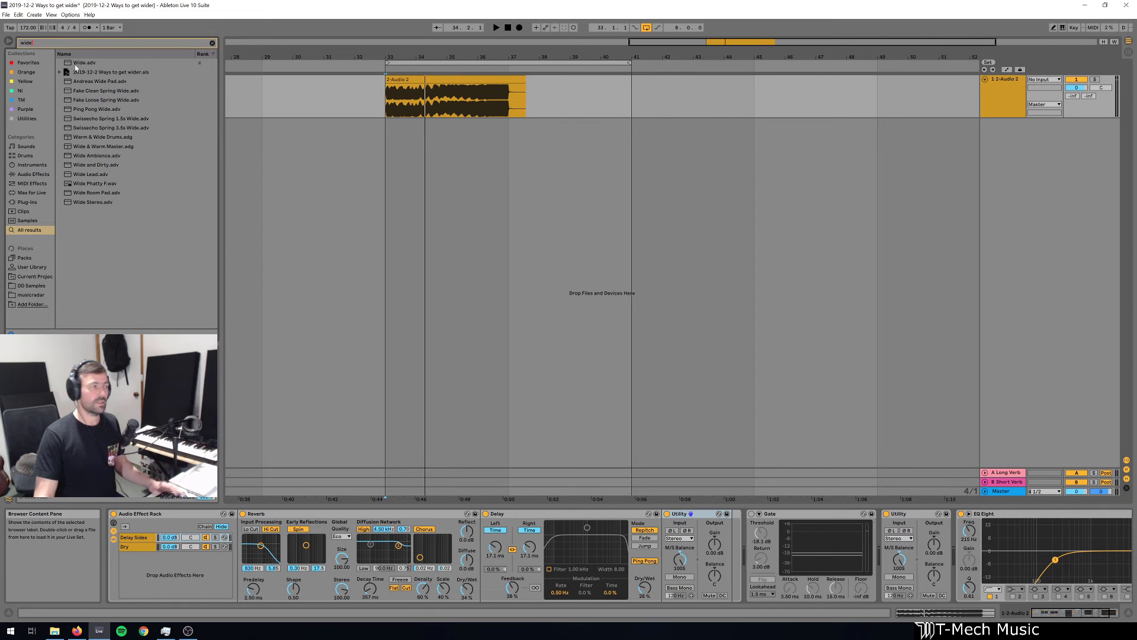
click(89, 63)
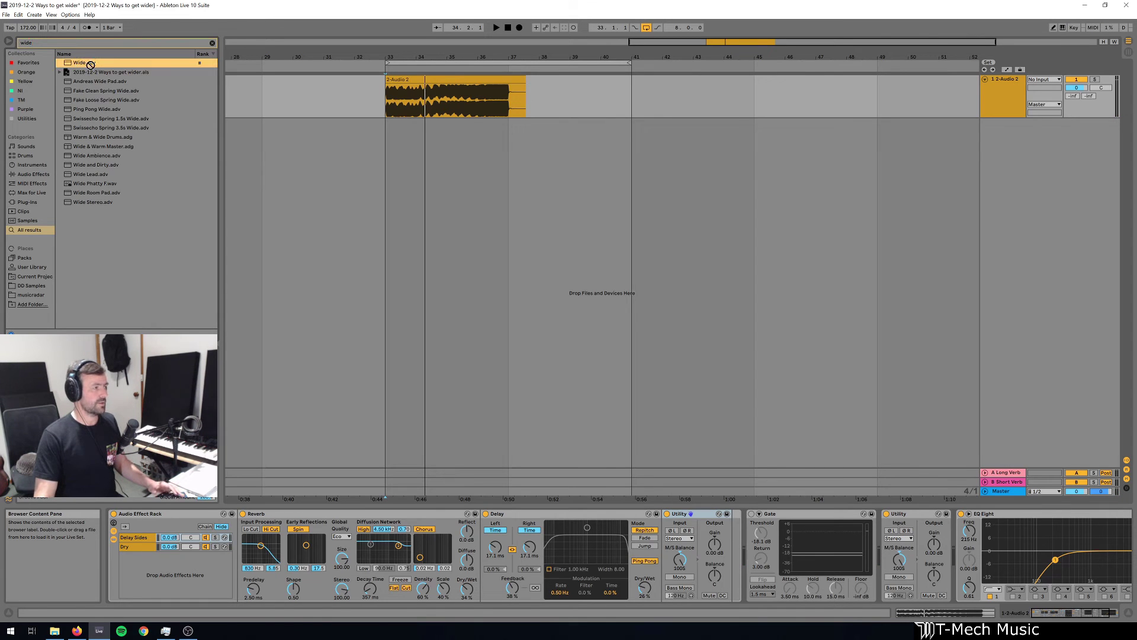
drag(90, 64, 648, 546)
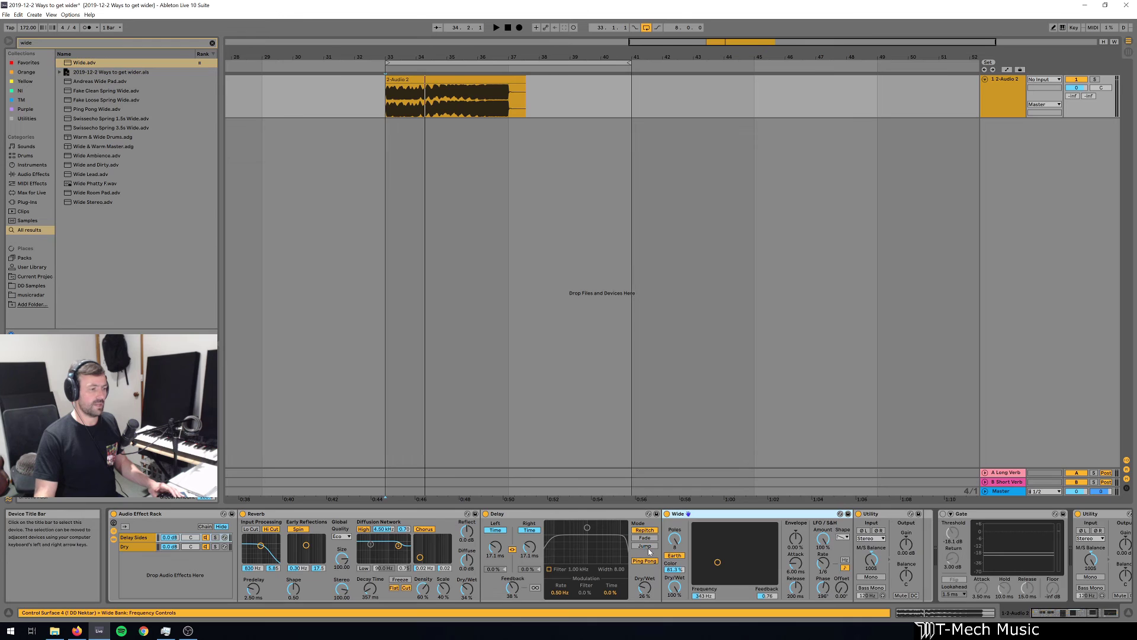
Set the Wide phaser's feedback to 0.60 and its LFO rate to 0.17 Hz in hertz mode while auditioning the sides
key(space)
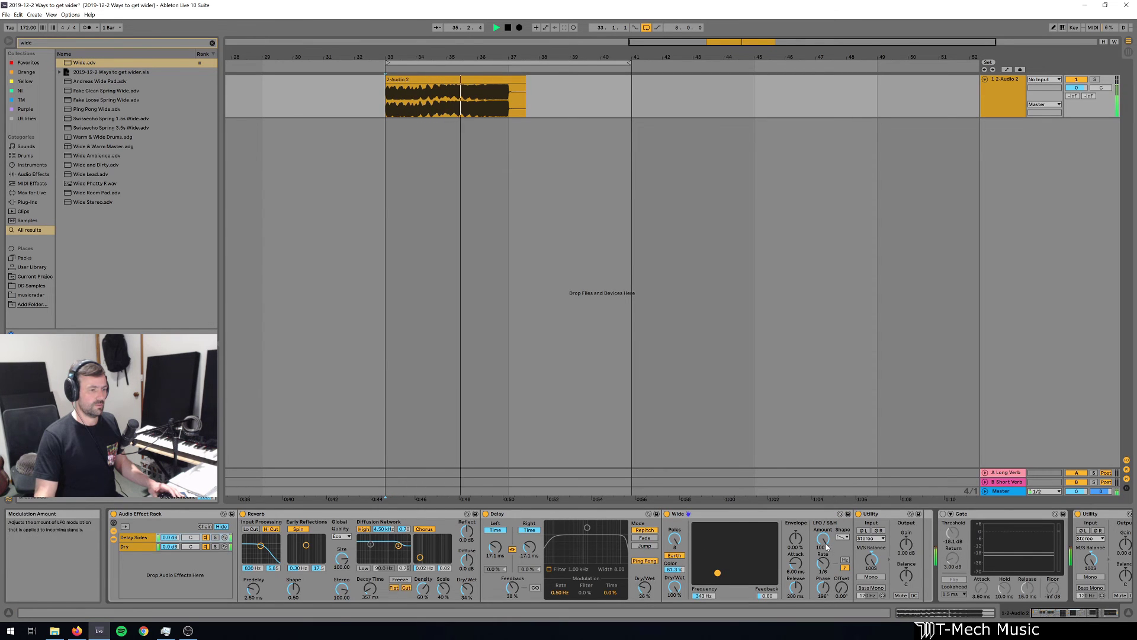
click(845, 560)
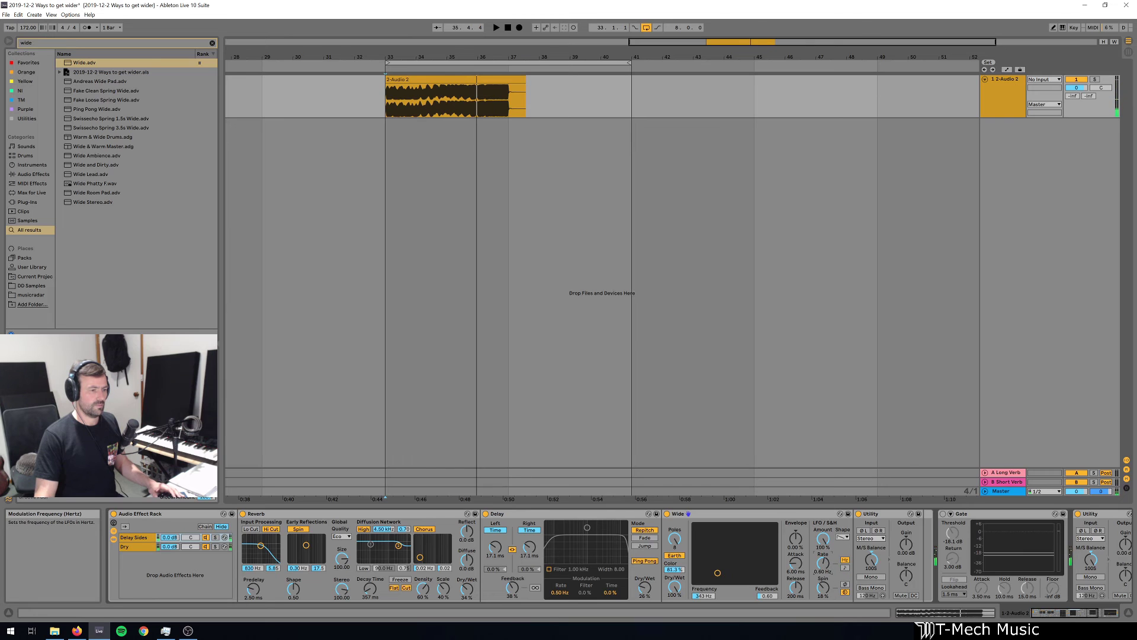
key(space)
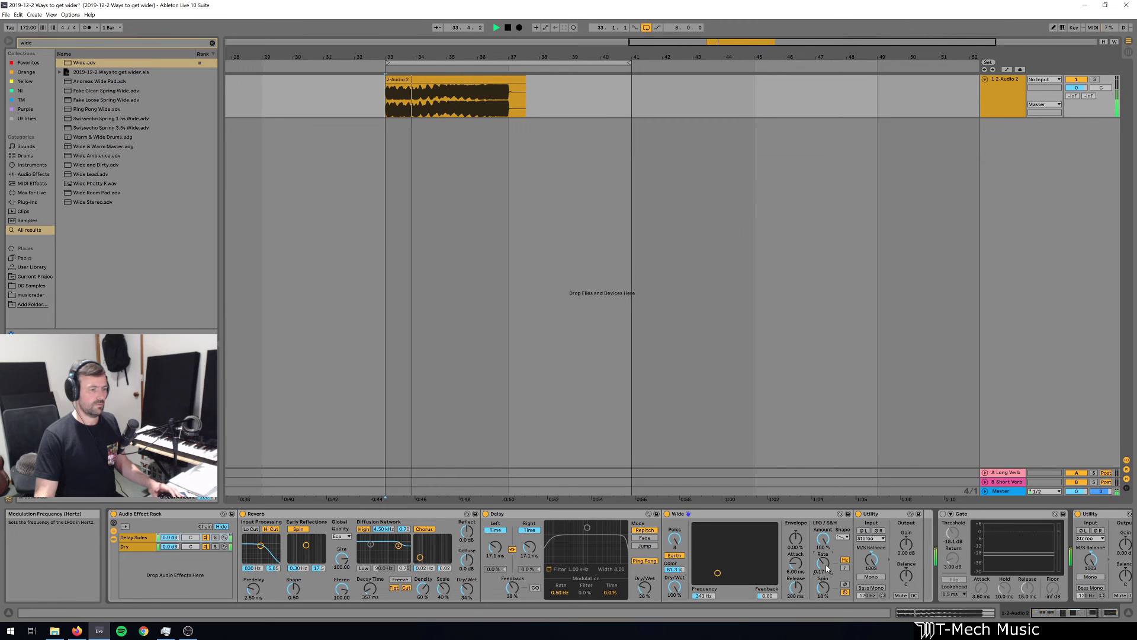
Check the phased sides in mono with the Utility after the Gate, then restore stereo and audition them again
click(1069, 614)
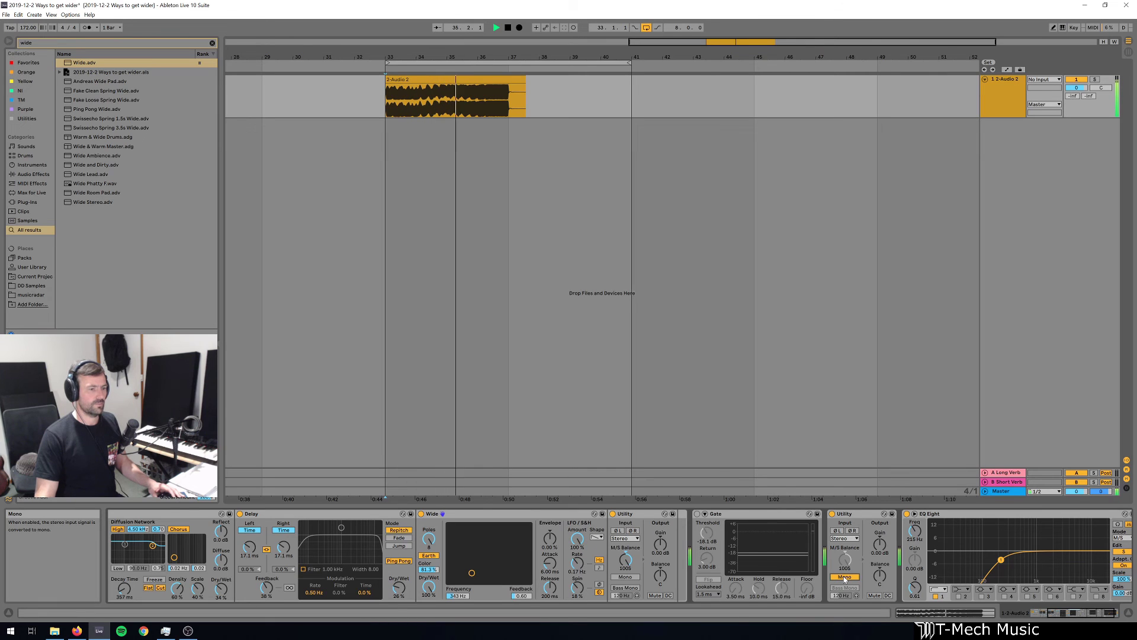
key(space)
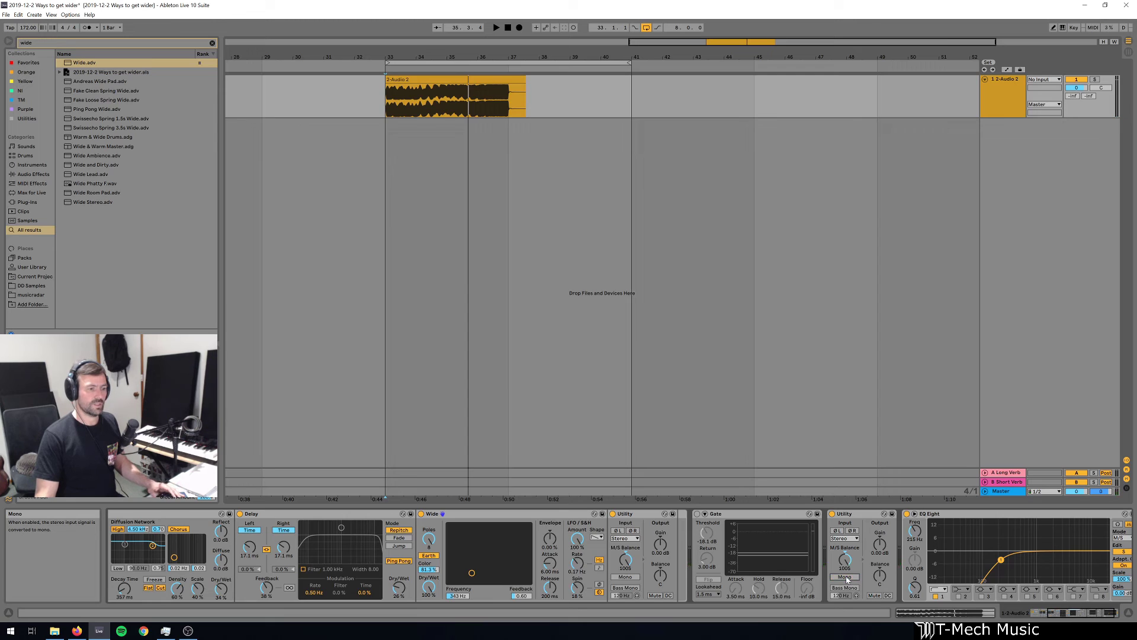
key(space)
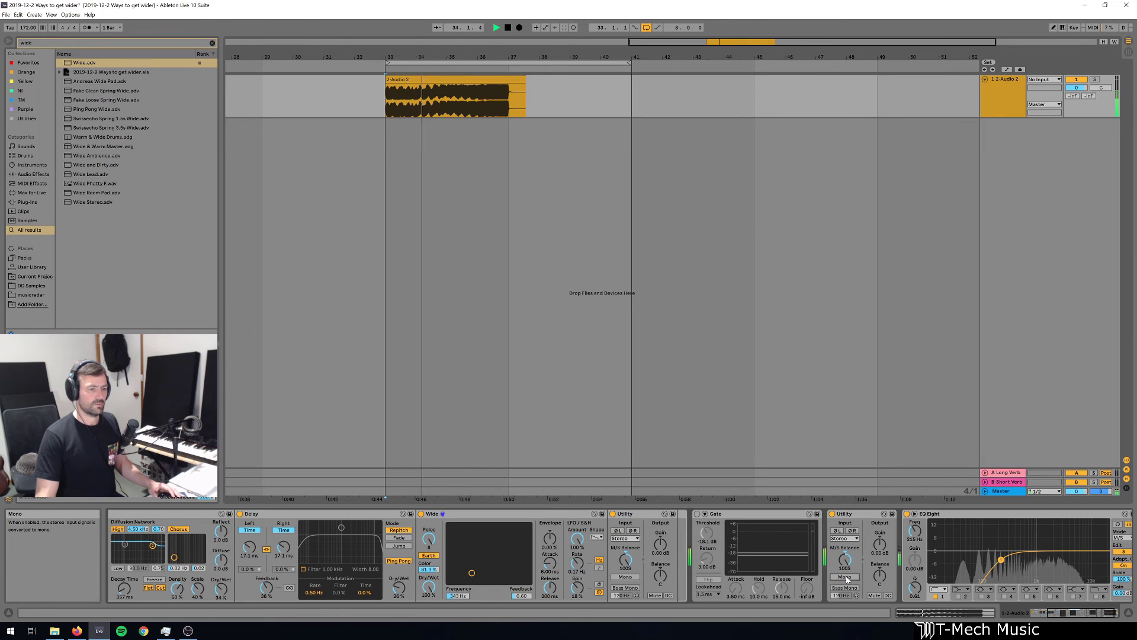
key(space)
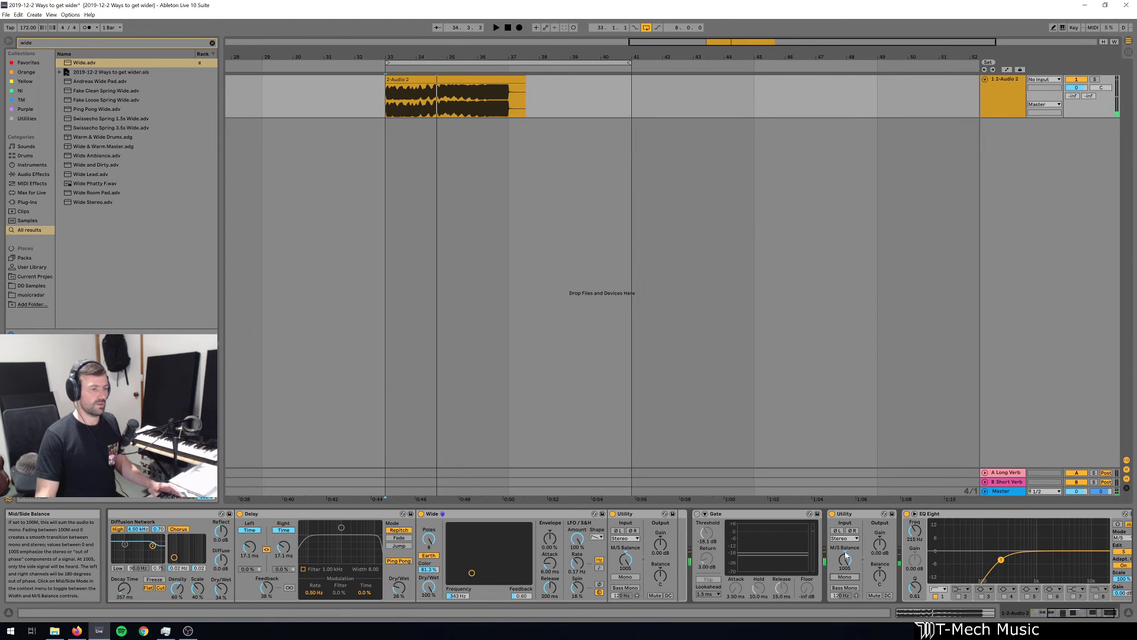
Audition the Utility after the Gate with its M/S Balance at 0, then set the balance to about 44S during playback
key(space)
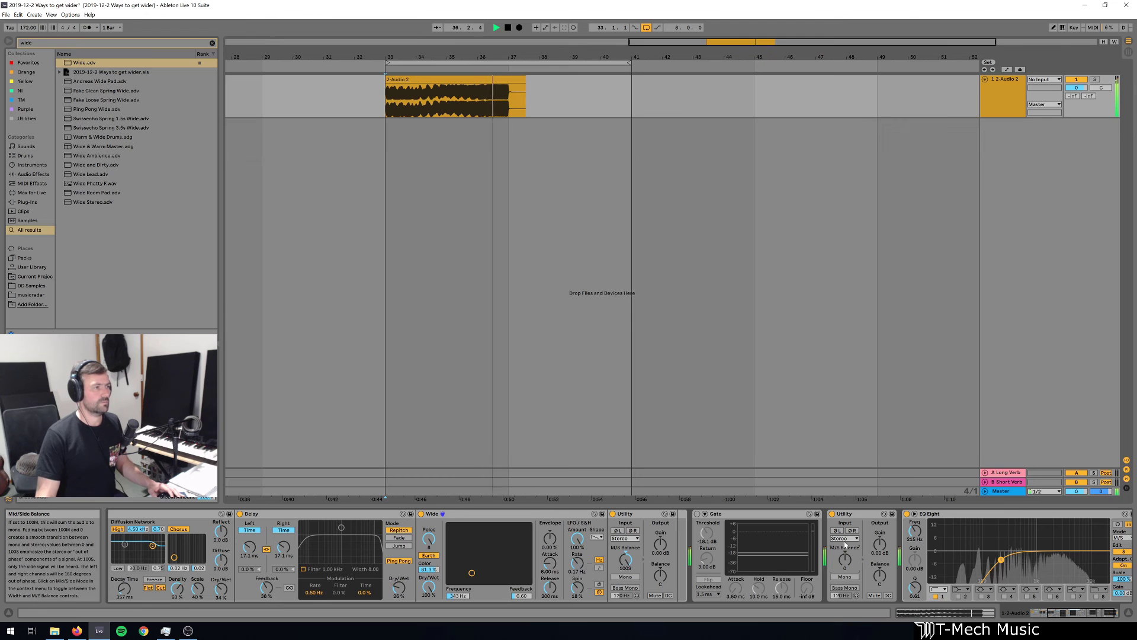
key(space)
scroll(864, 539, right, 2)
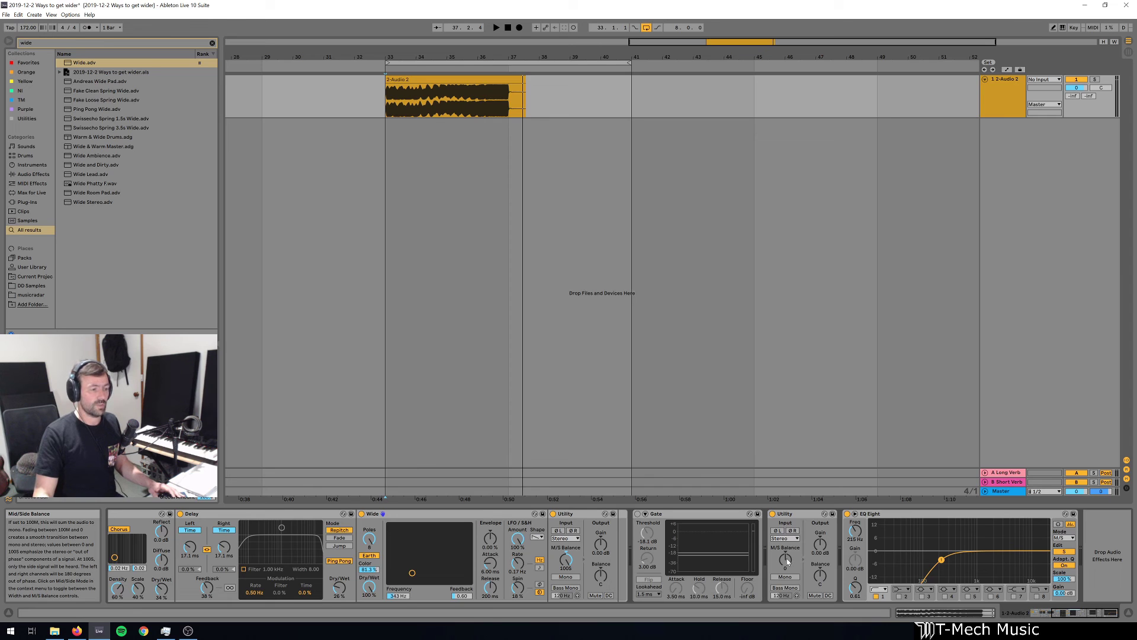
key(space)
drag(787, 562, 788, 536)
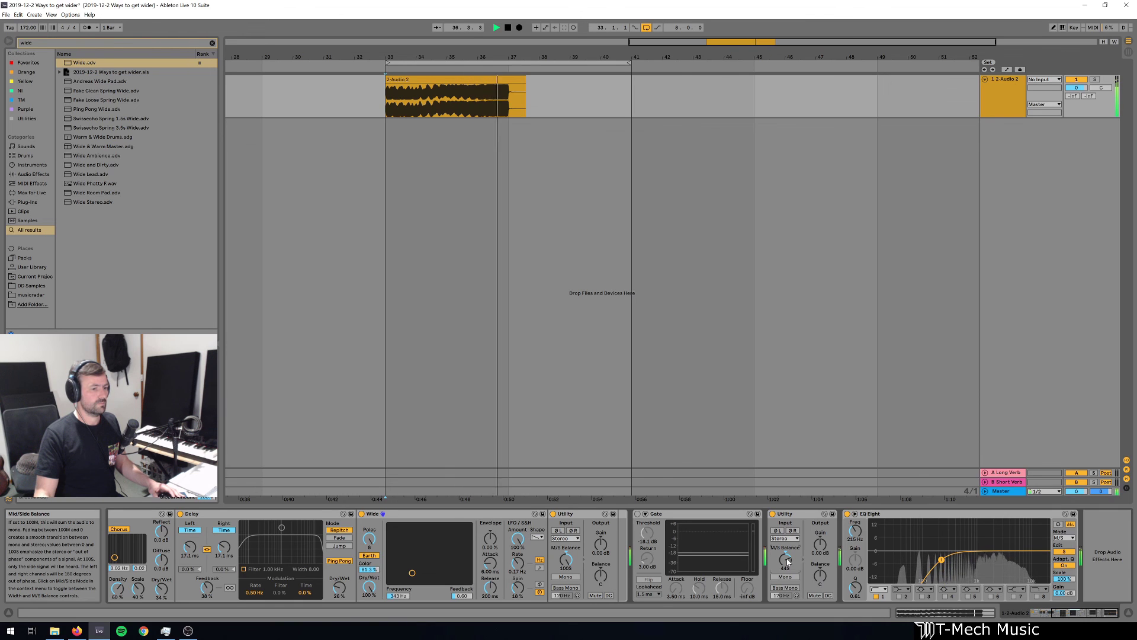
key(space)
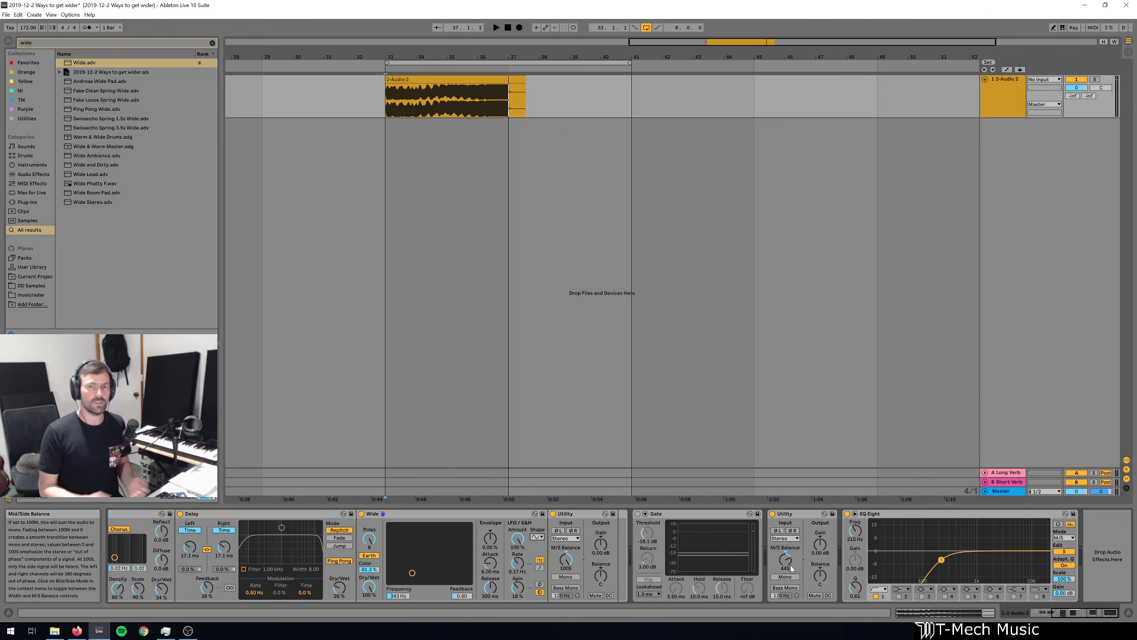